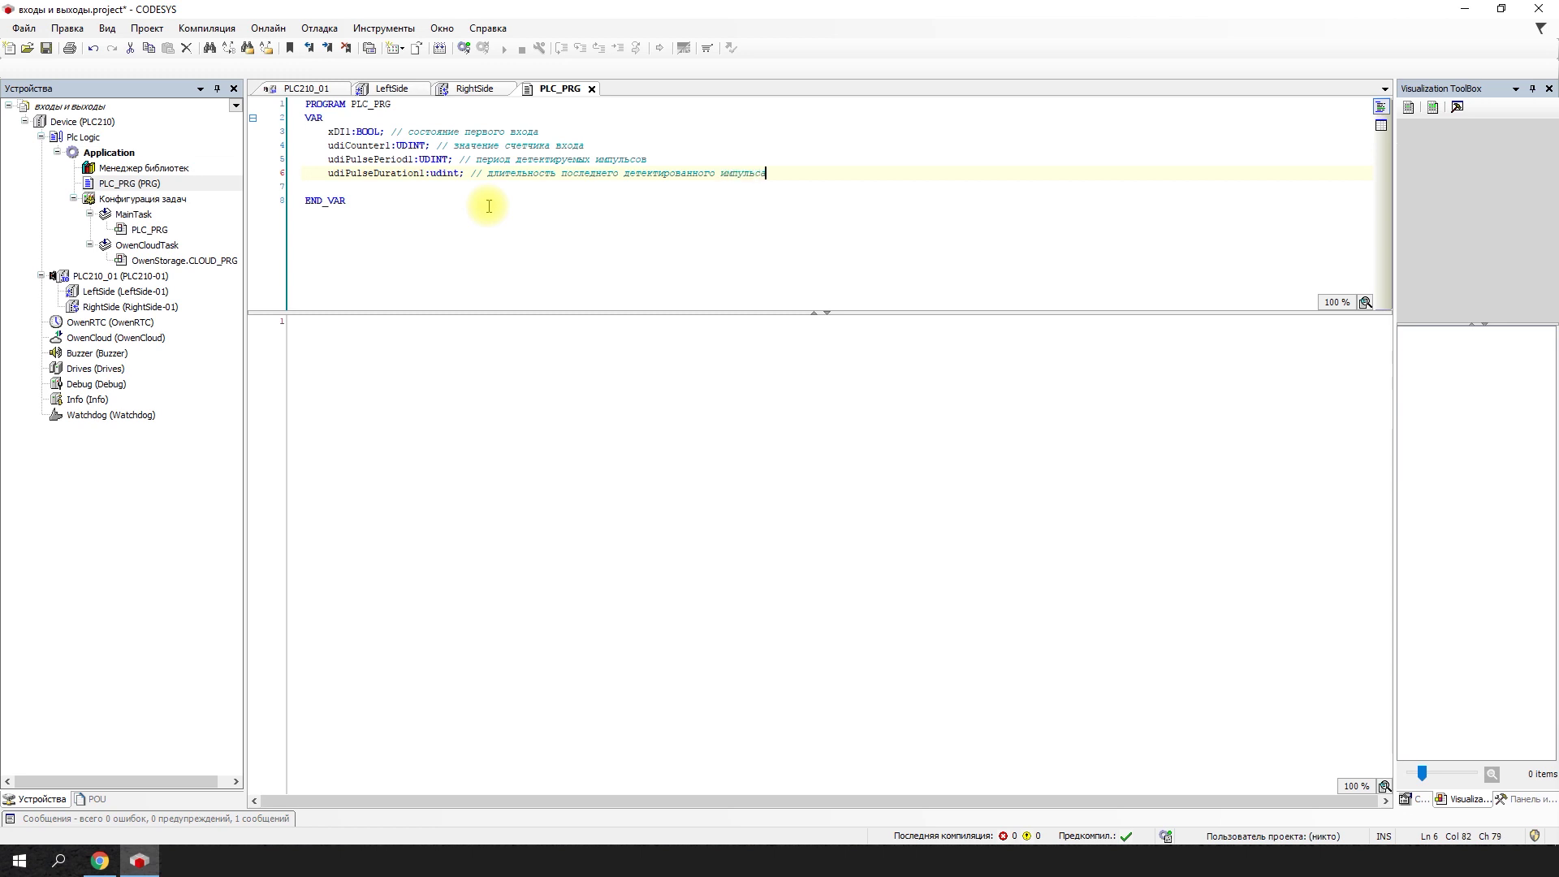
Declare UDINT variables udiGenSetpoint1 (comment "уставка генератора импульсов") and udiLeftPulseCount1 (comment "число импульсов, которое осталось сгенерировать") in PLC_PRG
key("Return")
type("udi")
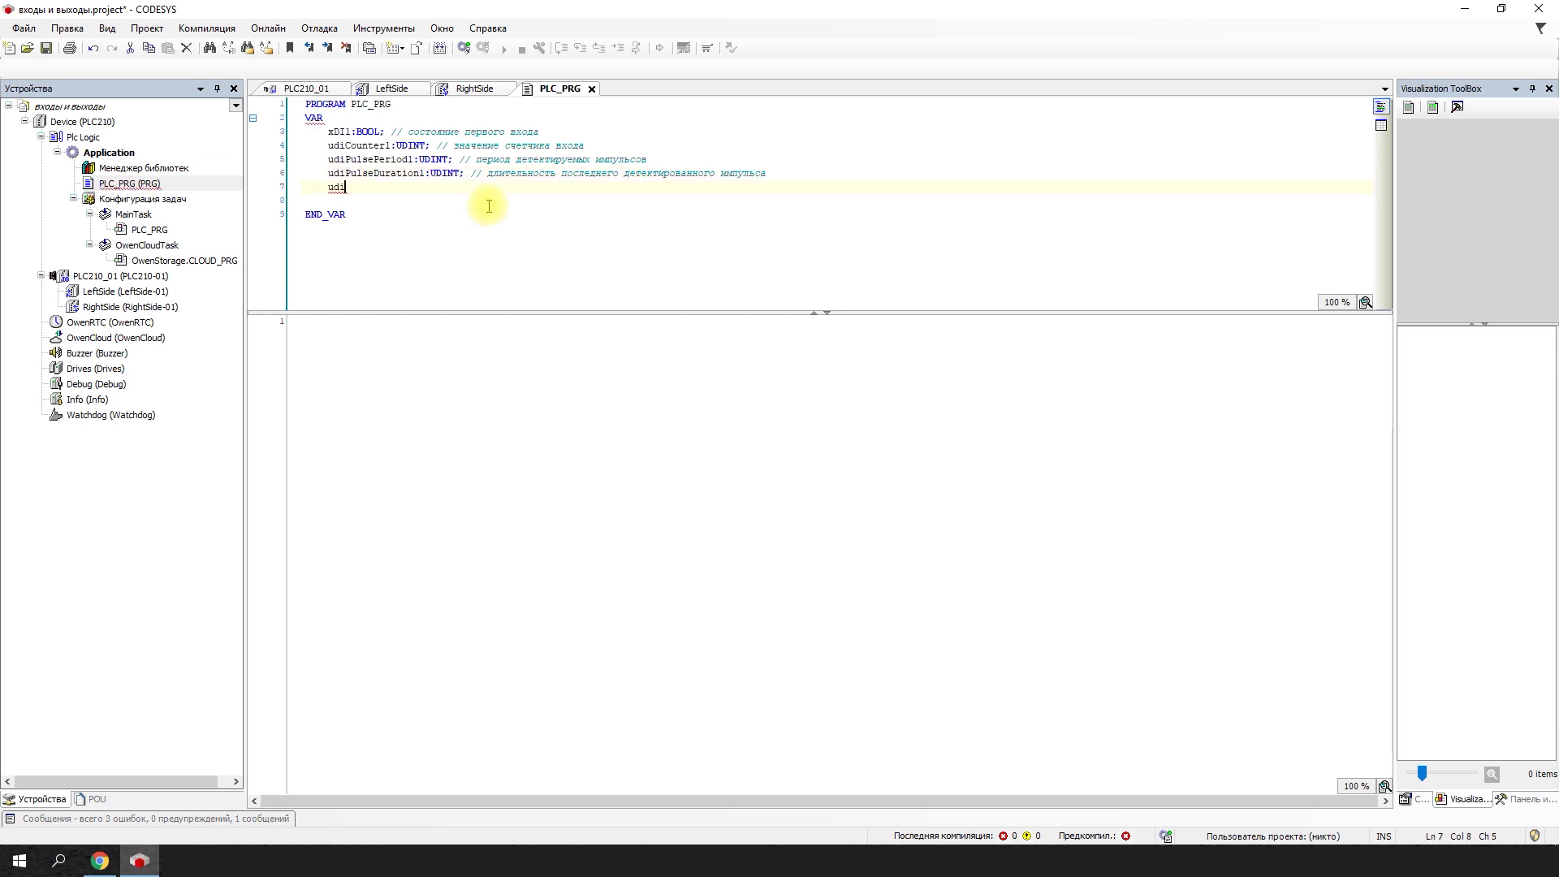
type("GenSetpoint1:udint")
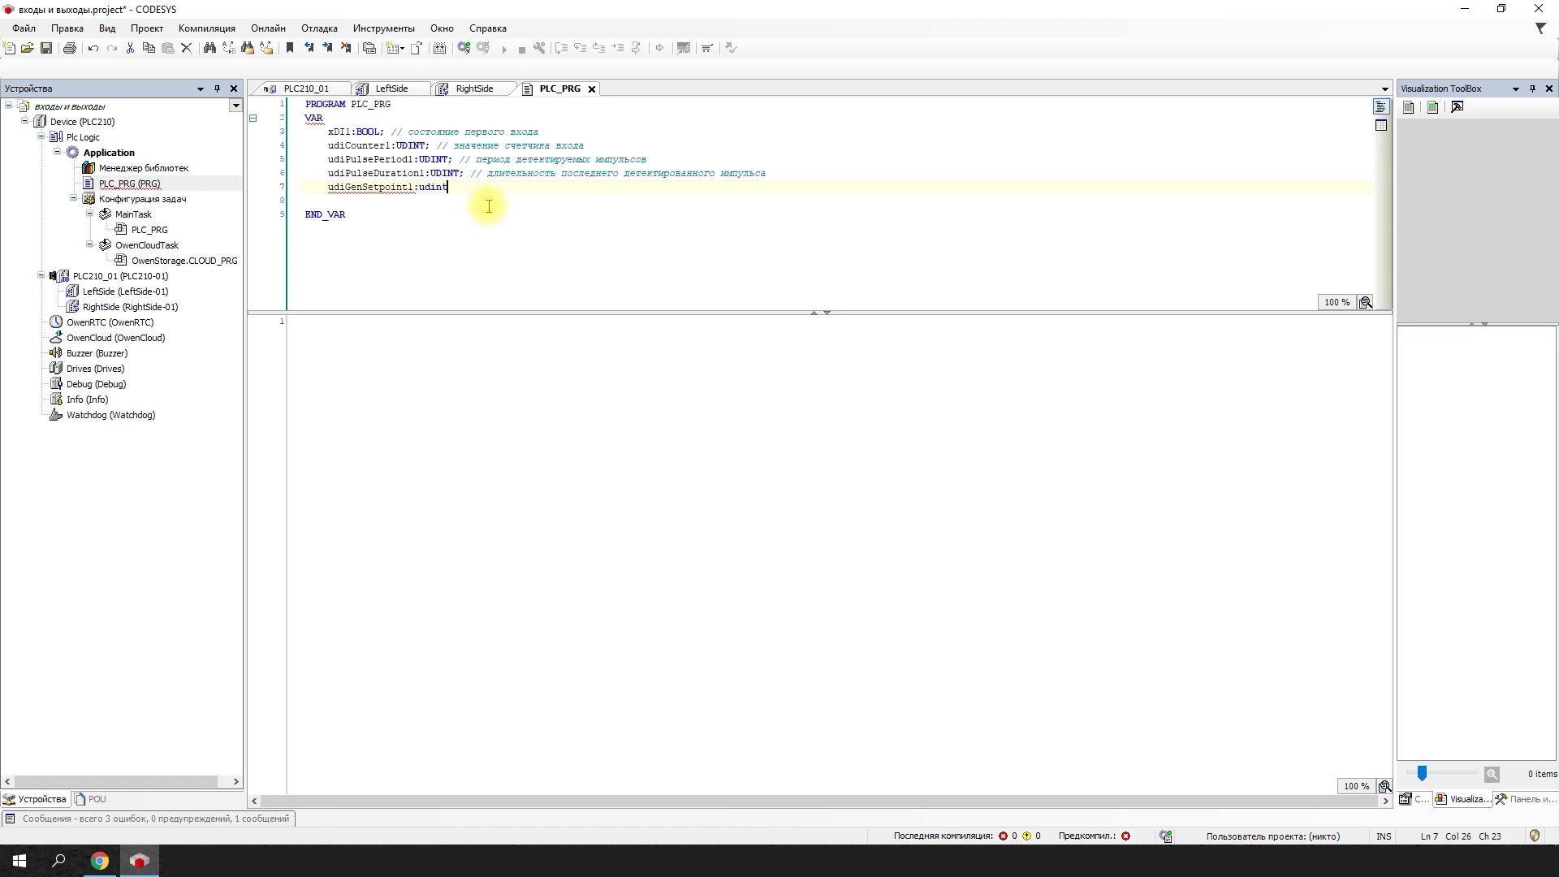
type("; // уставка генератора импульсов")
key("Return")
type("udiLeftPulseCount1:udint; // число импульсов, которое осталось сгенерировать")
Declare xDO5 and xDO6 as BOOL variables on one line with the comment "управление выходами 5 и 6"
key("Return")
type("xDO5,XDo")
type("5")
key("BackSpace")
key("BackSpace")
key("BackSpace")
key("BackSpace")
type("xDO6:")
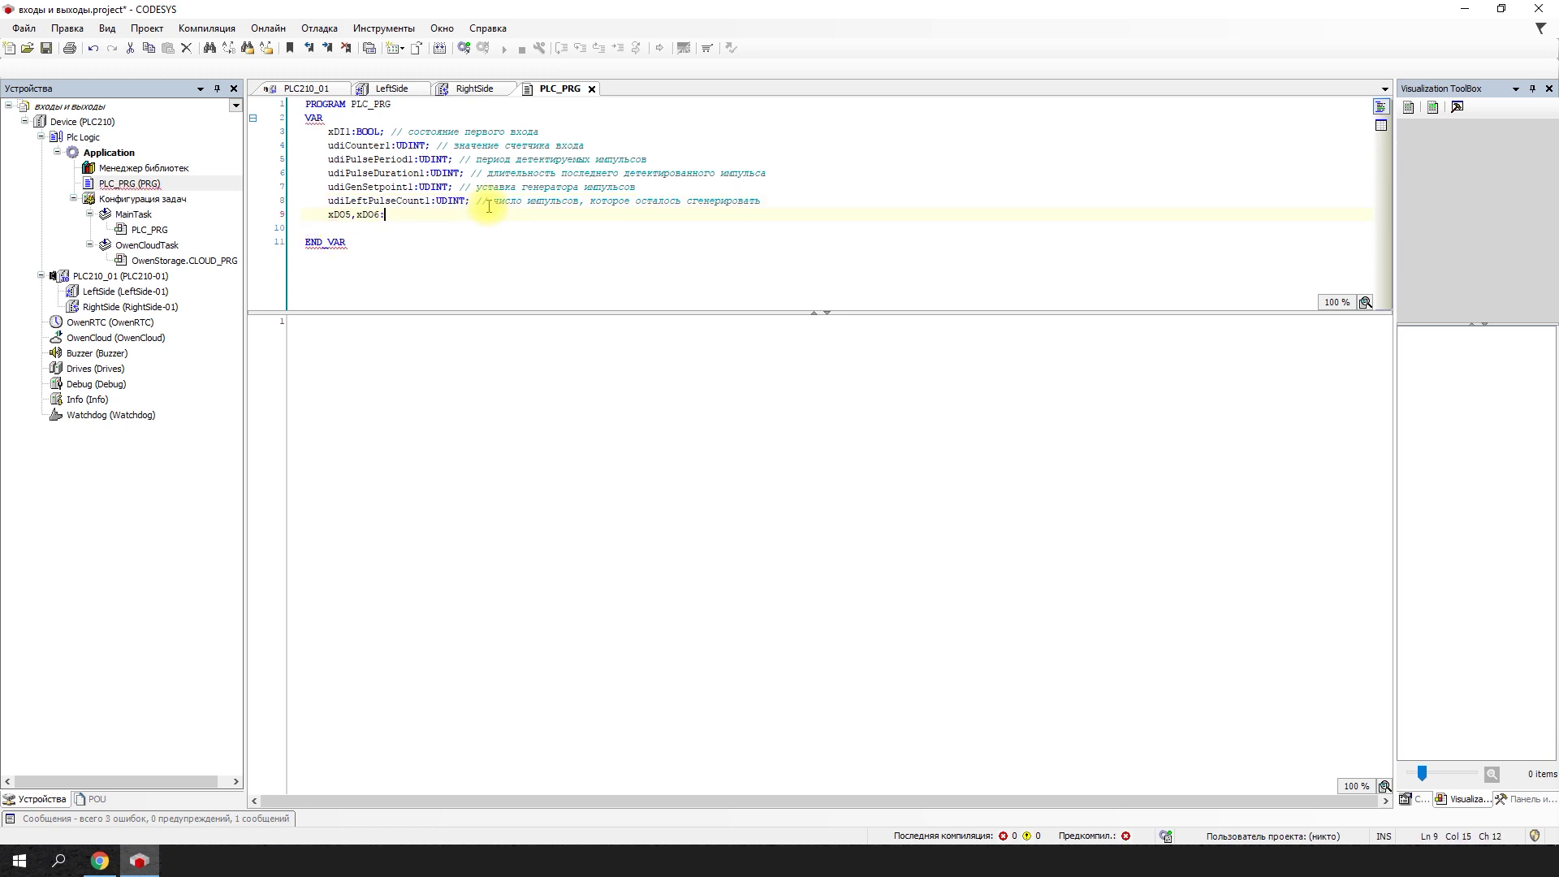
type("bool; // управление выходами 5 и 6")
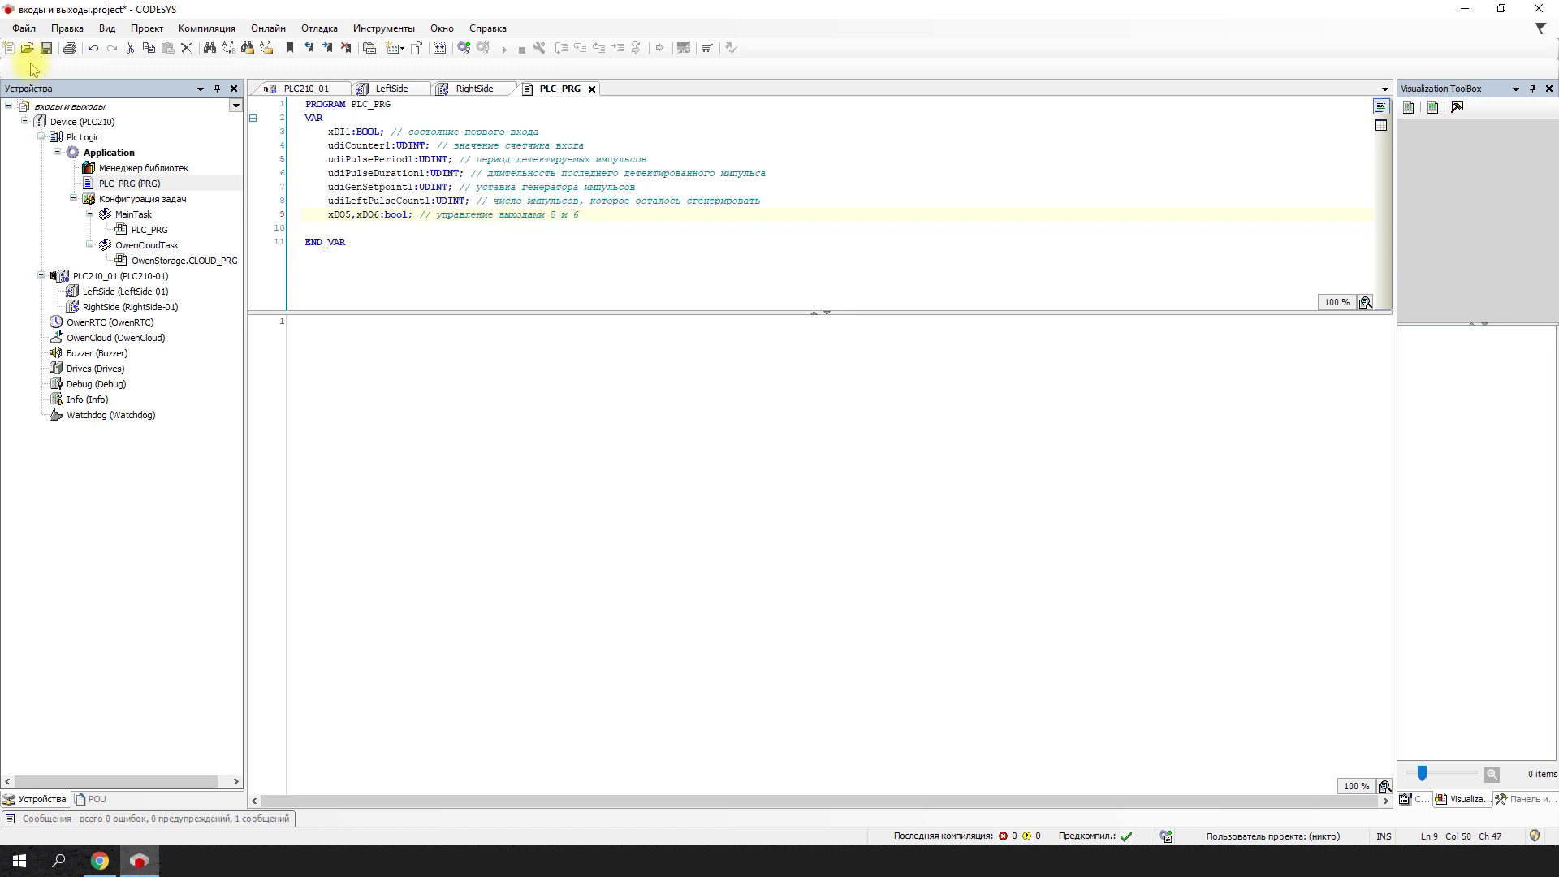
Map the variable xDI1 to the channel Быстрый вход 1 in the LeftSide module's I/O mapping
left_click(95, 293)
double_click(95, 293)
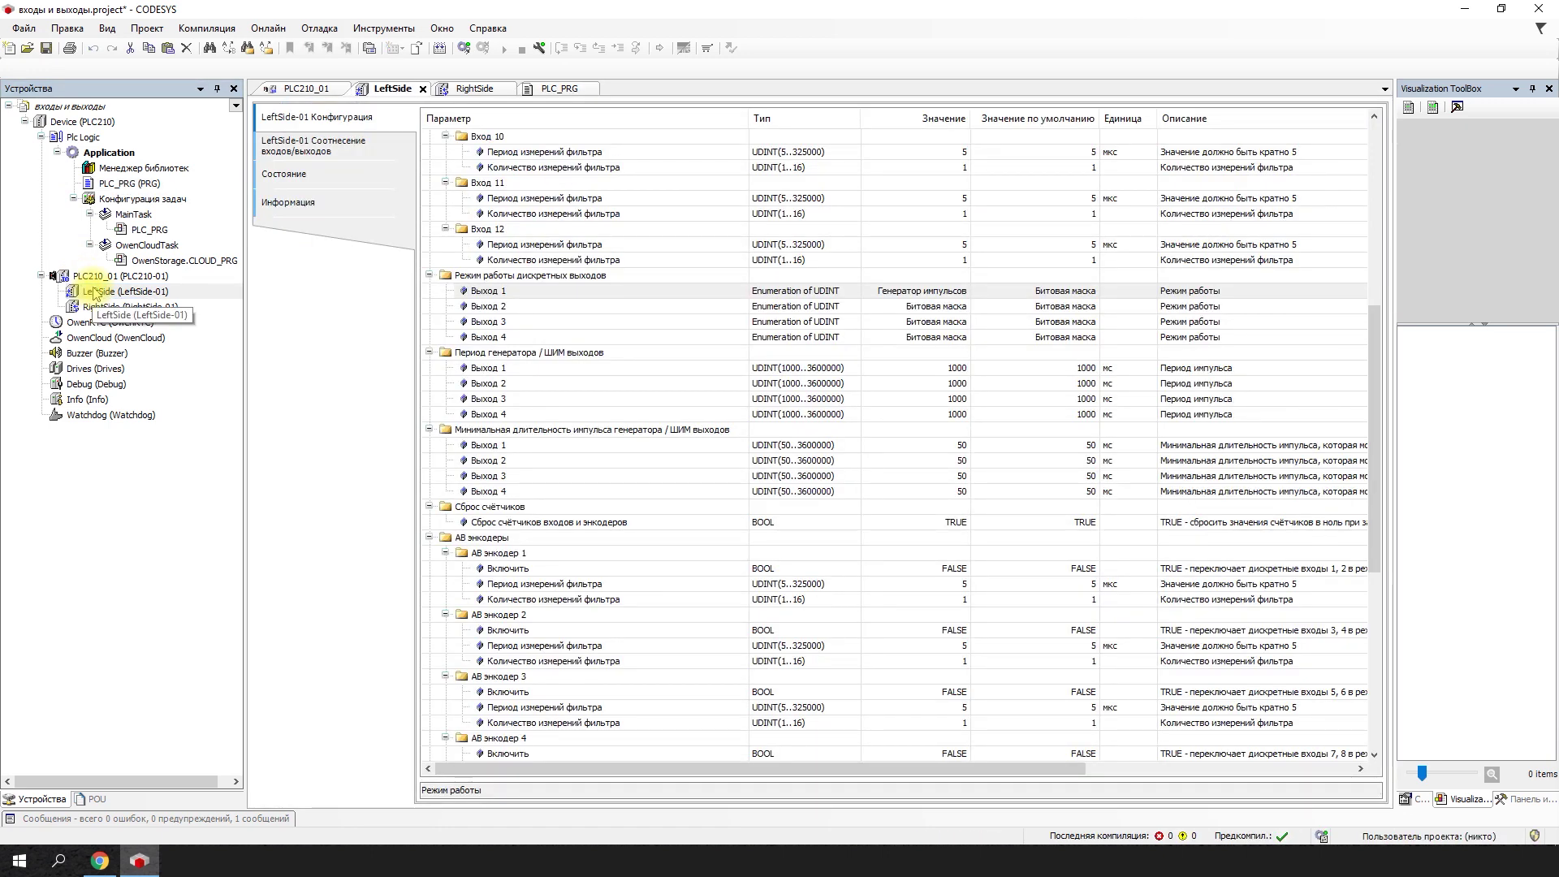
left_click(351, 148)
double_click(508, 172)
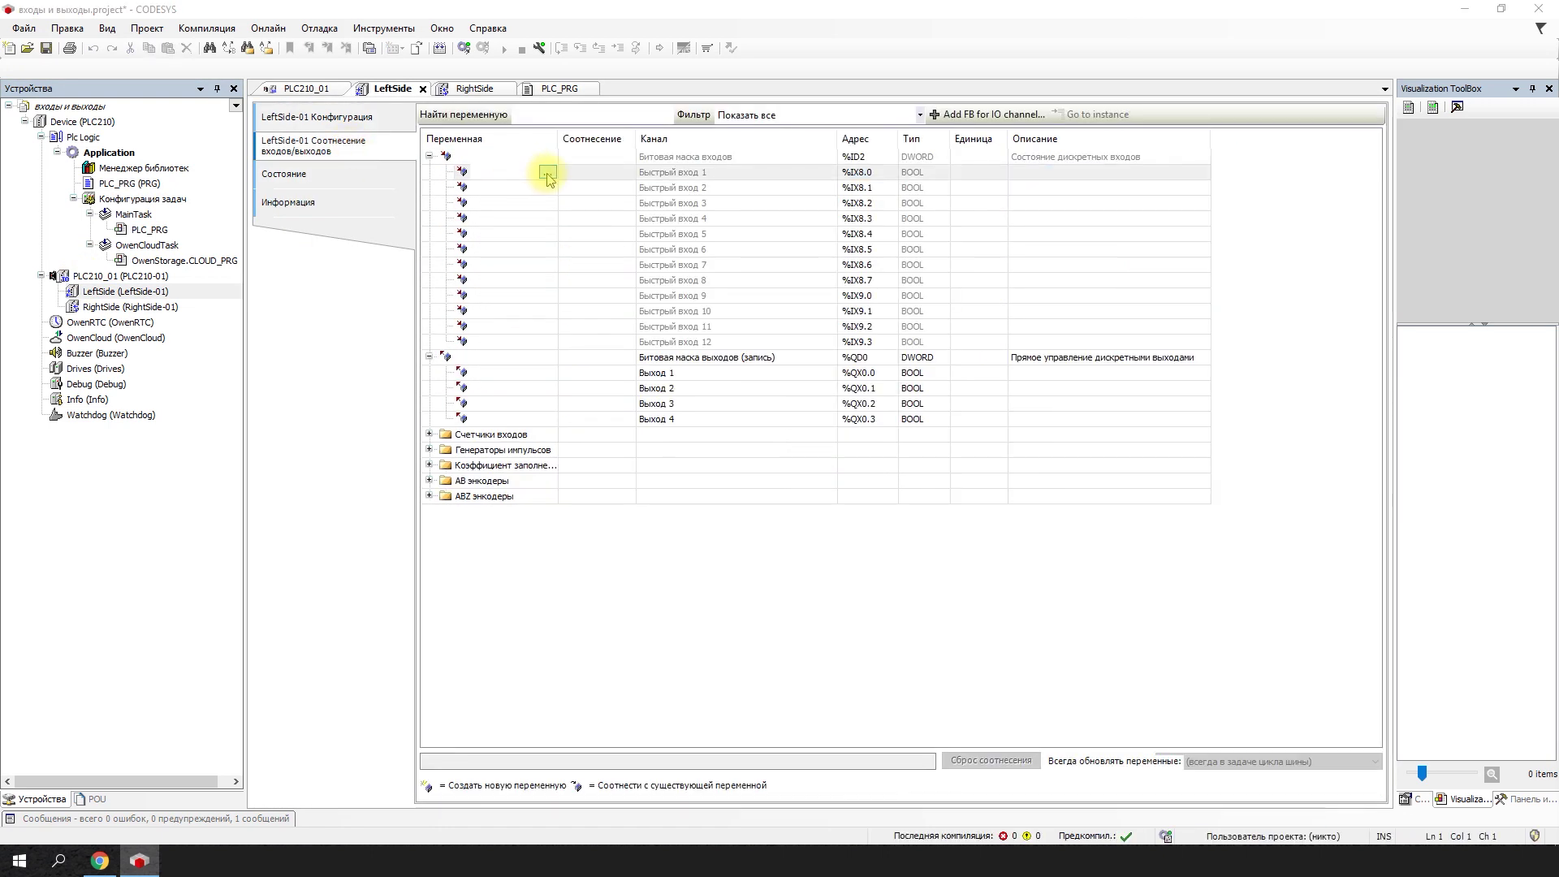
left_click(548, 172)
left_click_drag(731, 211, 844, 211)
left_click(708, 333)
left_click(973, 679)
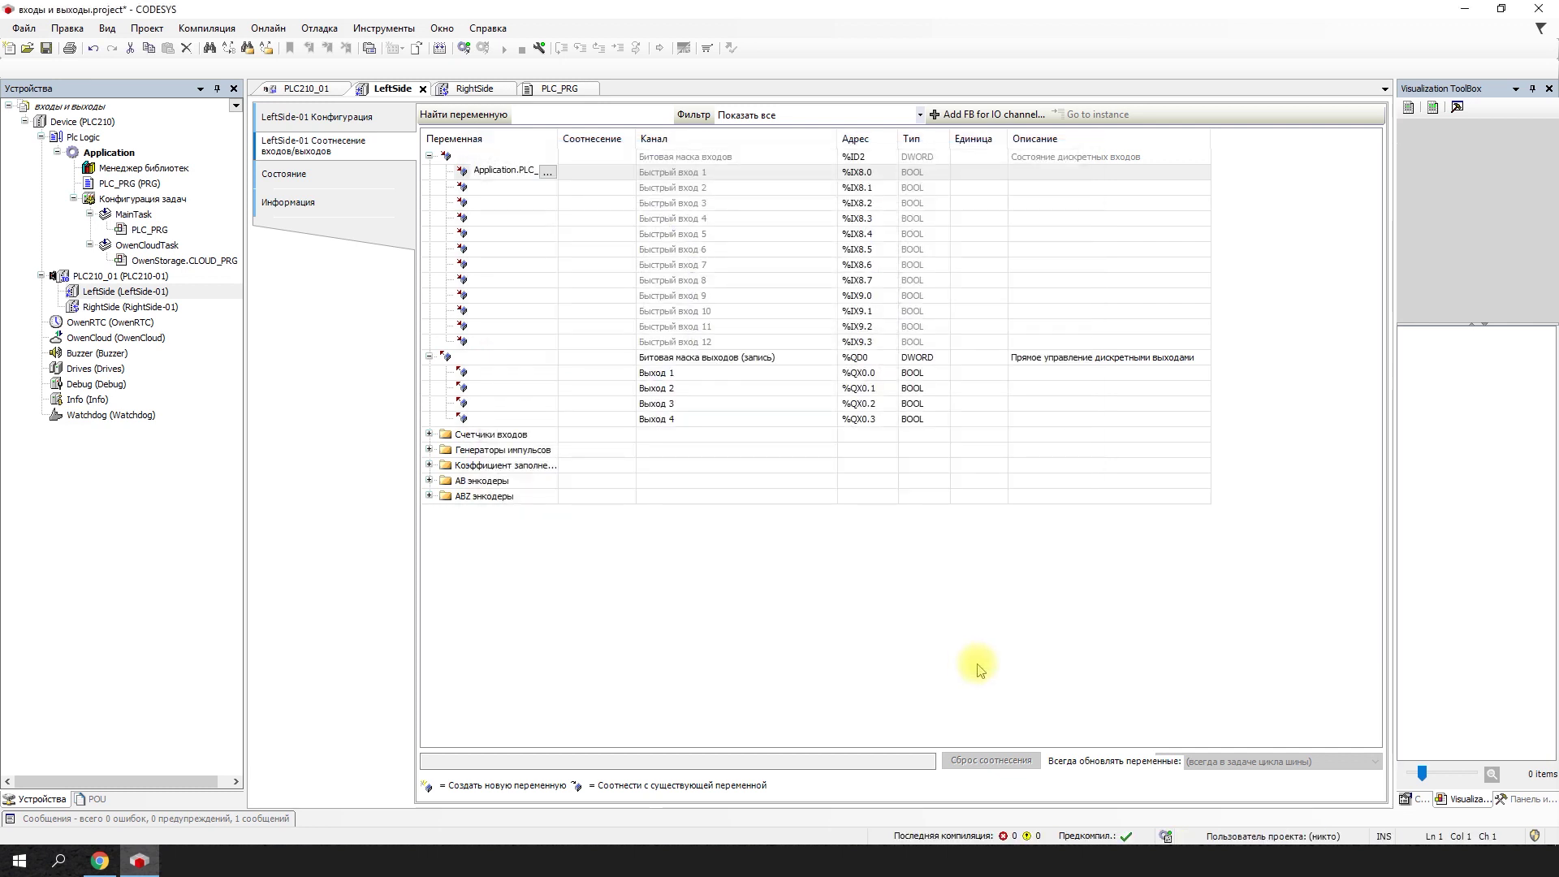
Map udiLeftPulseCount1 to the channel Осталось сгенерировать импульсов of Выход 1 under the pulse generators
left_click(539, 372)
left_click(428, 449)
left_click(538, 479)
left_click(547, 481)
left_click(741, 286)
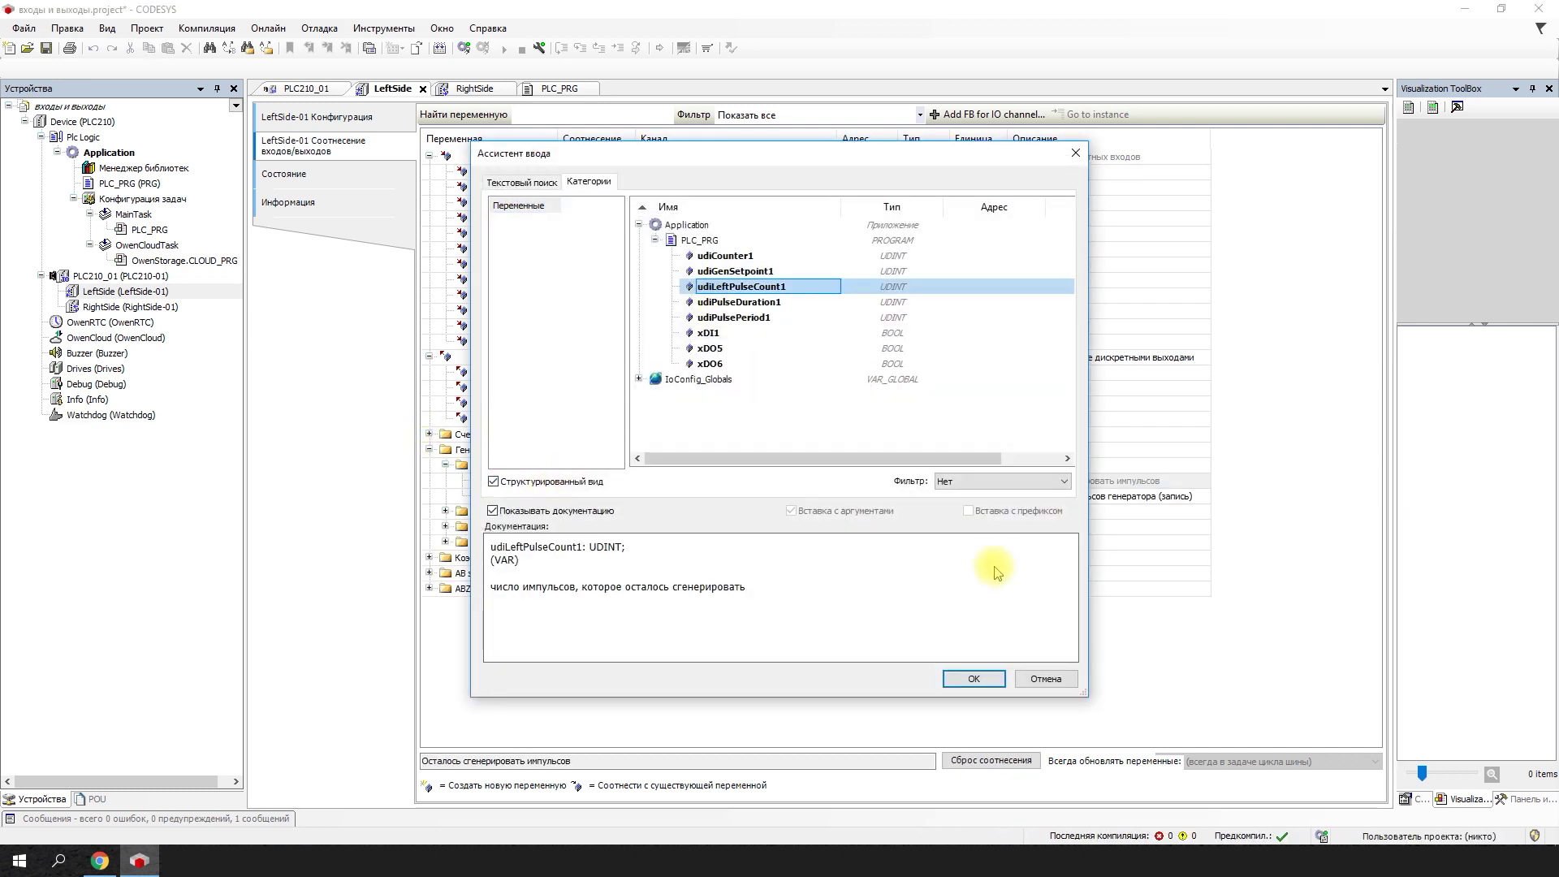
left_click(973, 679)
Map udiGenSetpoint1 to the channel Количество импульсов генератора (запись) of Выход 1
left_click(548, 496)
left_click(549, 496)
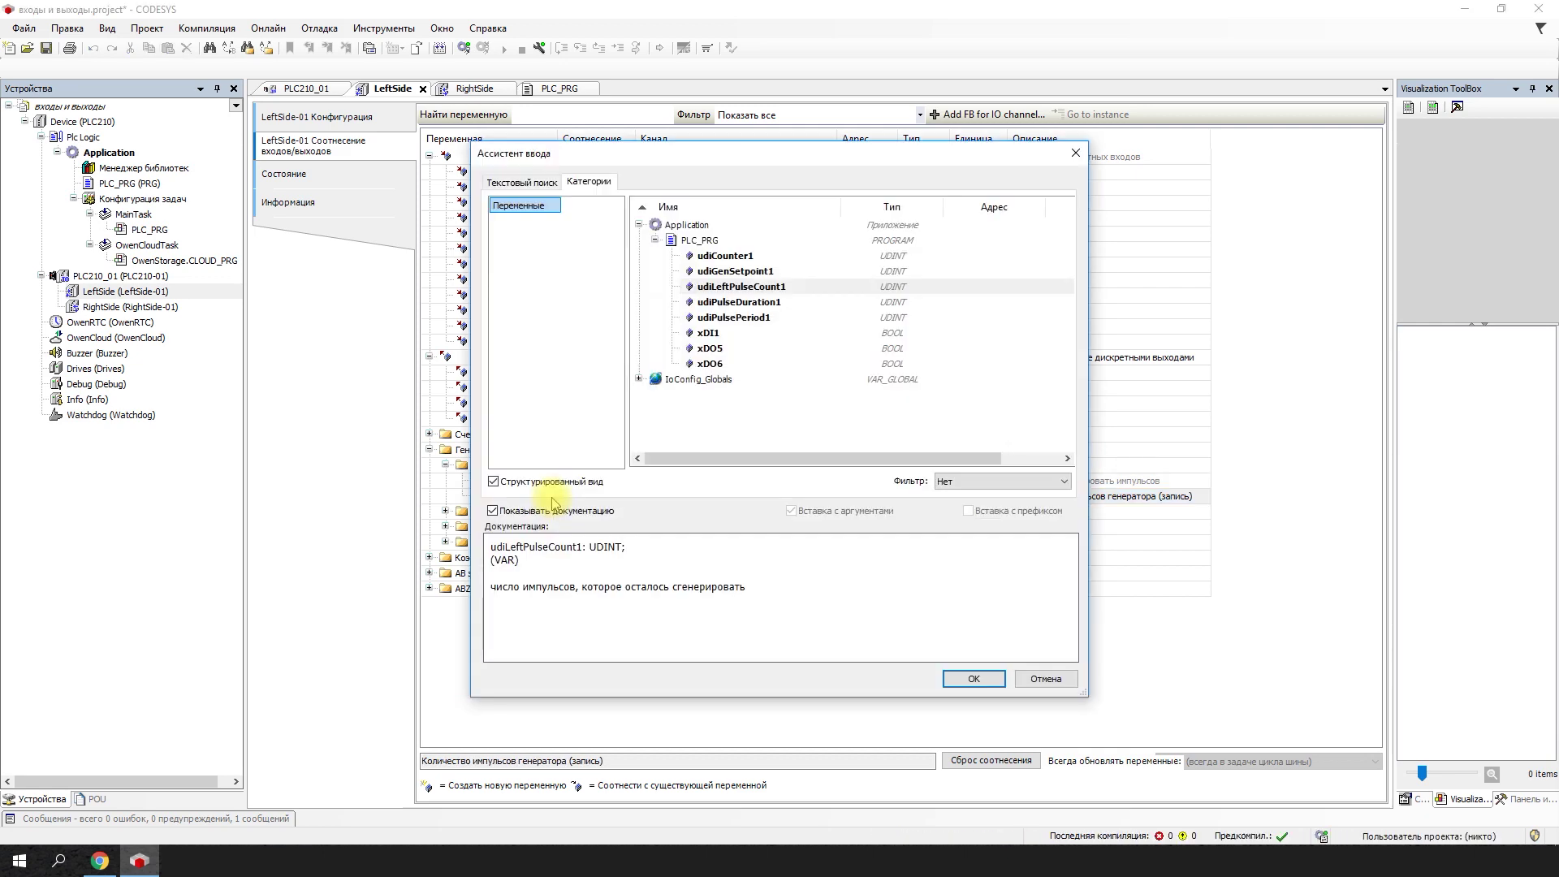
left_click(734, 271)
left_click(963, 679)
Map udiCounter1 to the channel Значение счетчика of Вход 1 under the input counters
left_click(428, 433)
left_click(548, 465)
left_click(549, 467)
left_click(698, 256)
left_click(973, 679)
Map udiPulsePeriod1 to Период импульса and udiPulseDuration1 to Длительность импульса of Вход 1, and widen the variable column
left_click(549, 480)
left_click(549, 480)
left_click(733, 317)
left_click(973, 679)
left_click(549, 496)
left_click(548, 496)
left_click(738, 302)
left_click(973, 679)
left_click_drag(558, 139, 668, 144)
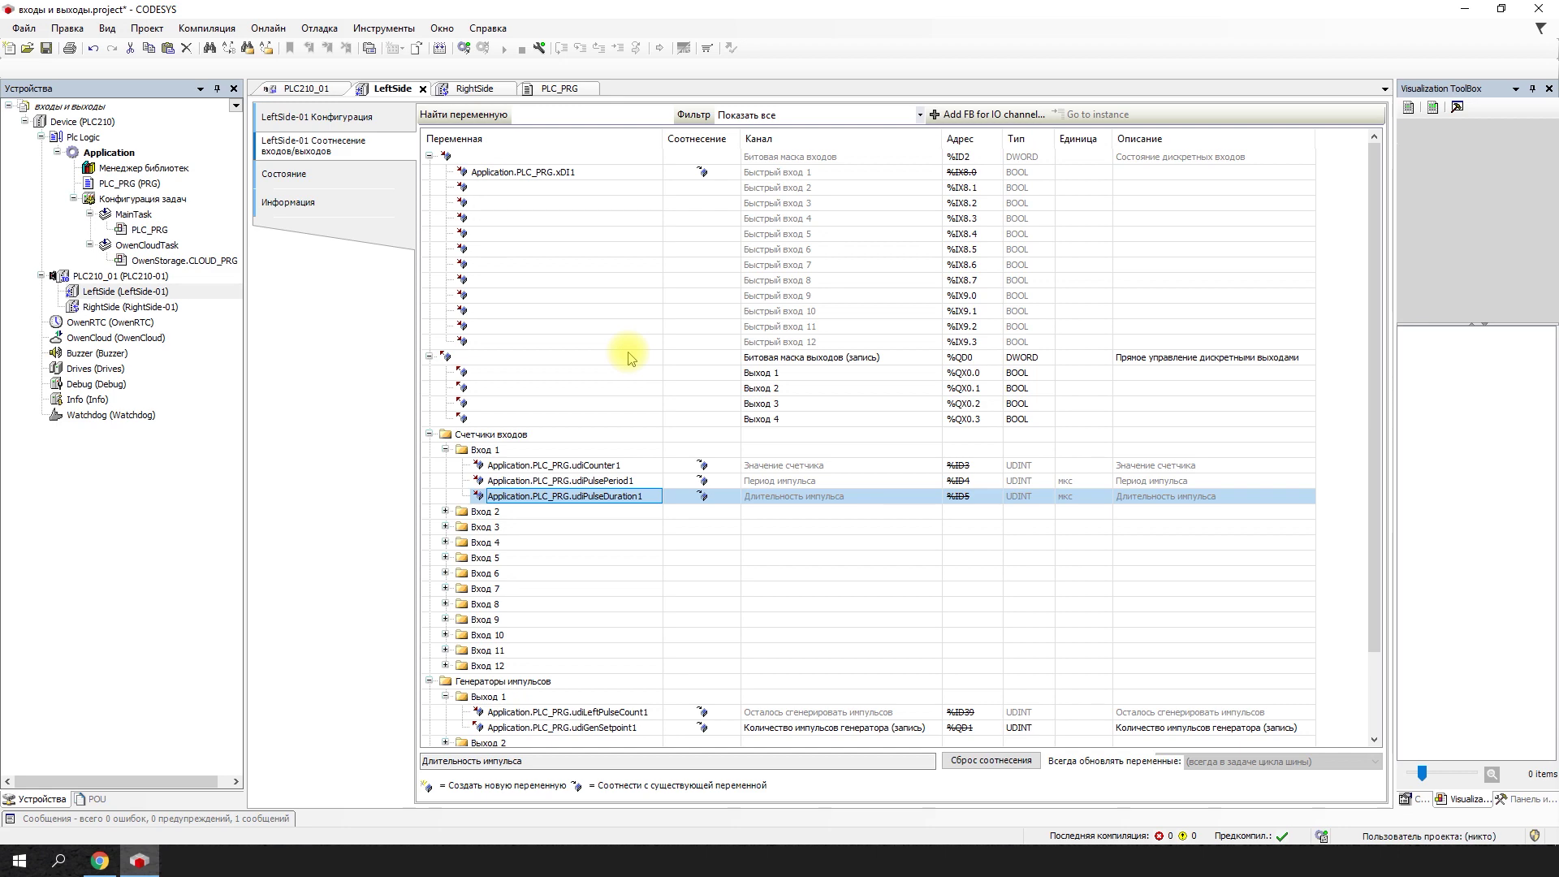
scroll(629, 357, "down", 2)
Map xDO5 to Выход 5 and xDO6 to Выход 6 in the RightSide module's I/O mapping
double_click(163, 306)
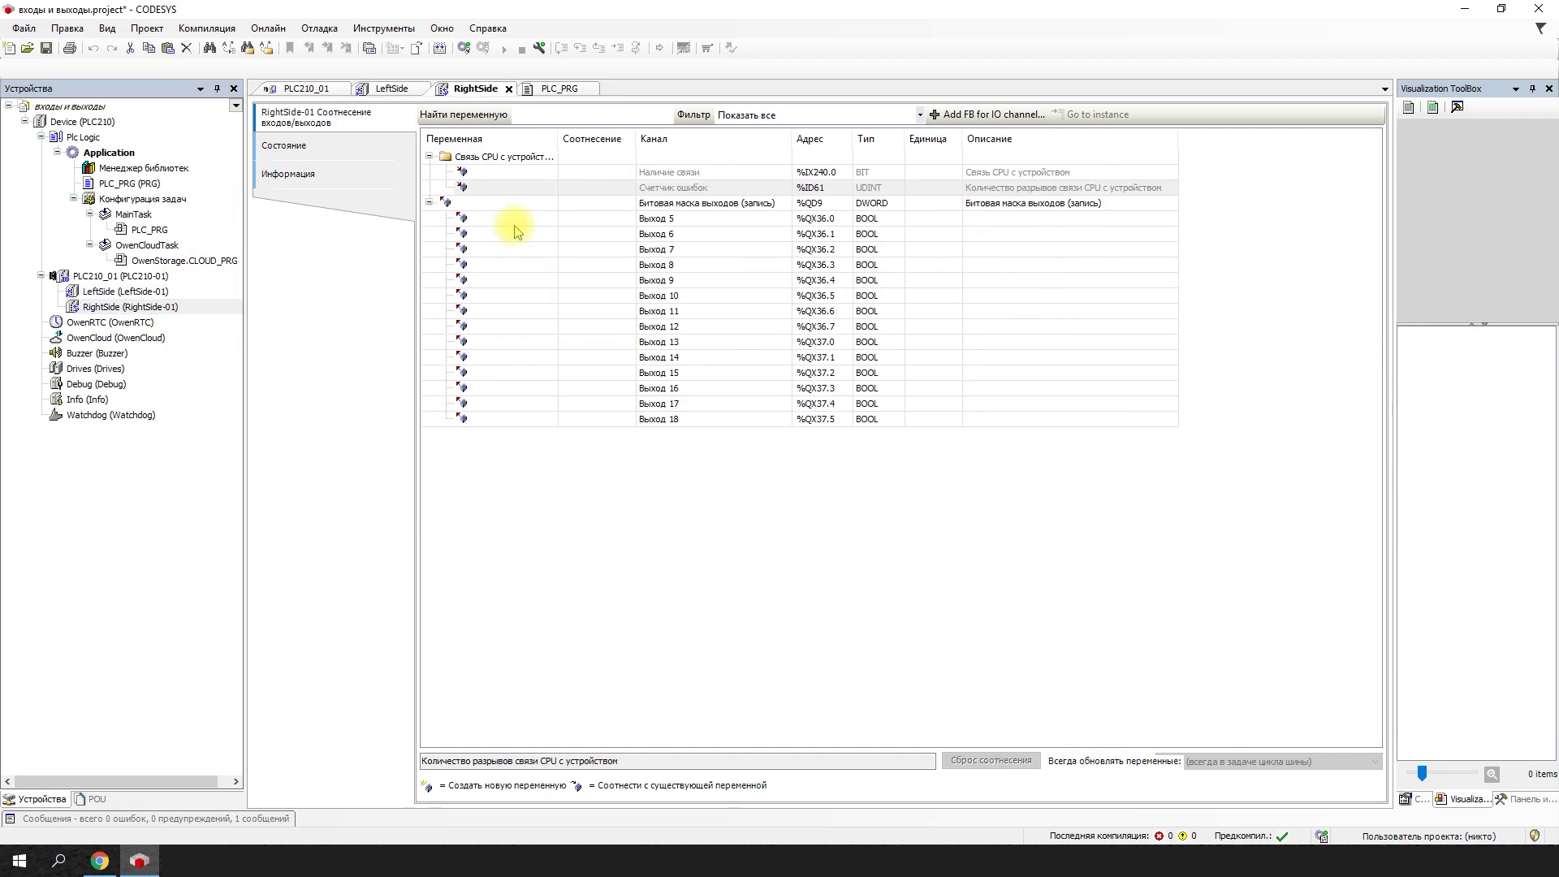
left_click(511, 218)
left_click(511, 218)
left_click(709, 347)
left_click(973, 679)
left_click_drag(558, 139, 630, 140)
left_click(619, 233)
left_click(620, 233)
left_click(709, 363)
left_click(974, 679)
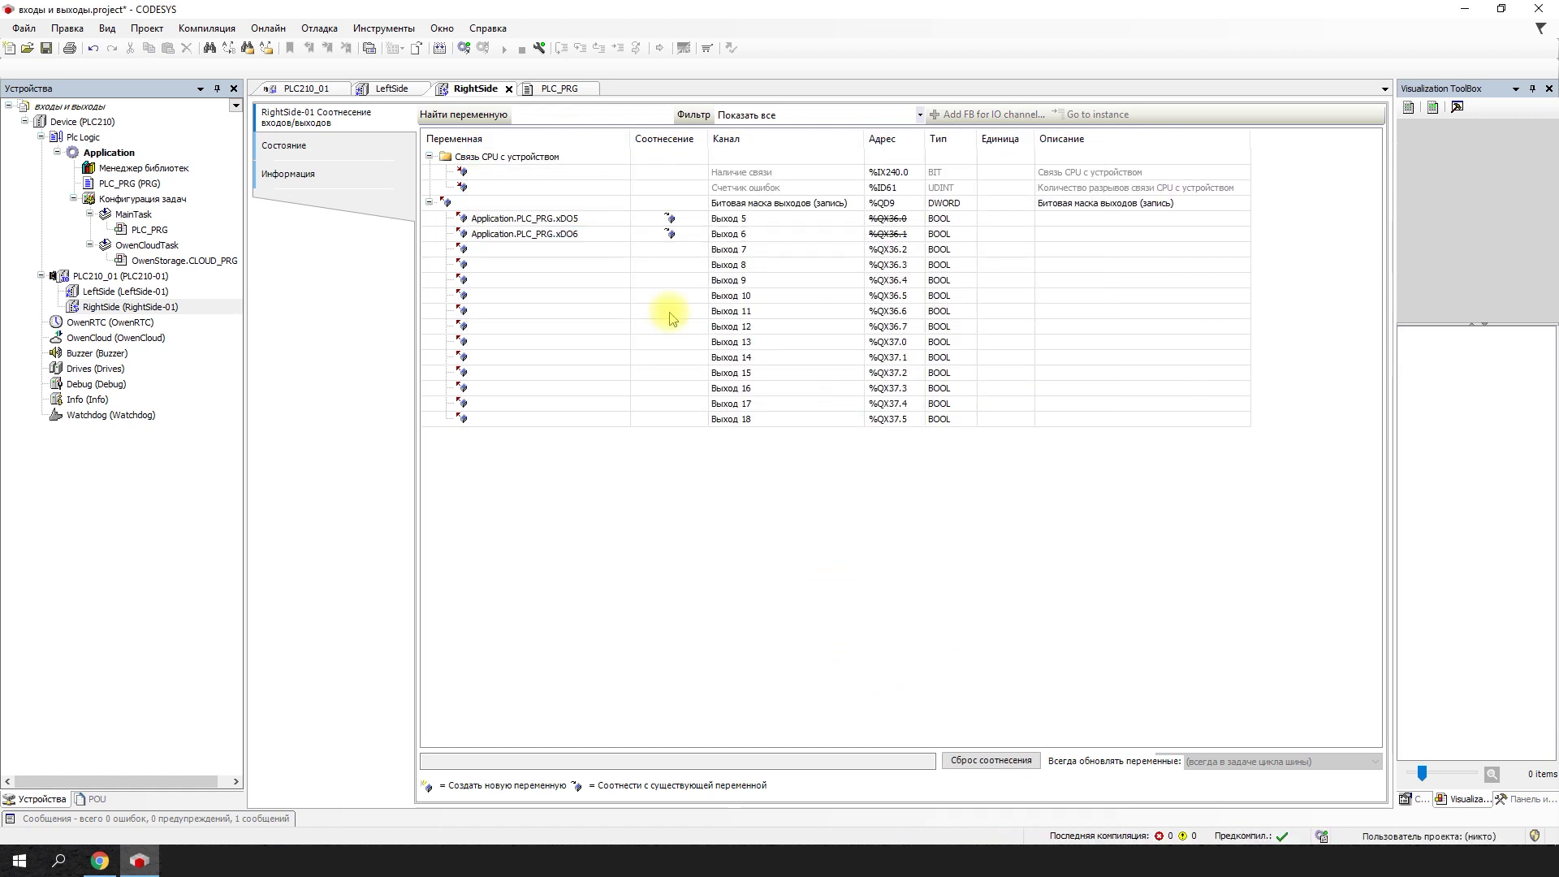
Scan the network from the Device connection settings and set the found plc210 controller as the active device
double_click(88, 124)
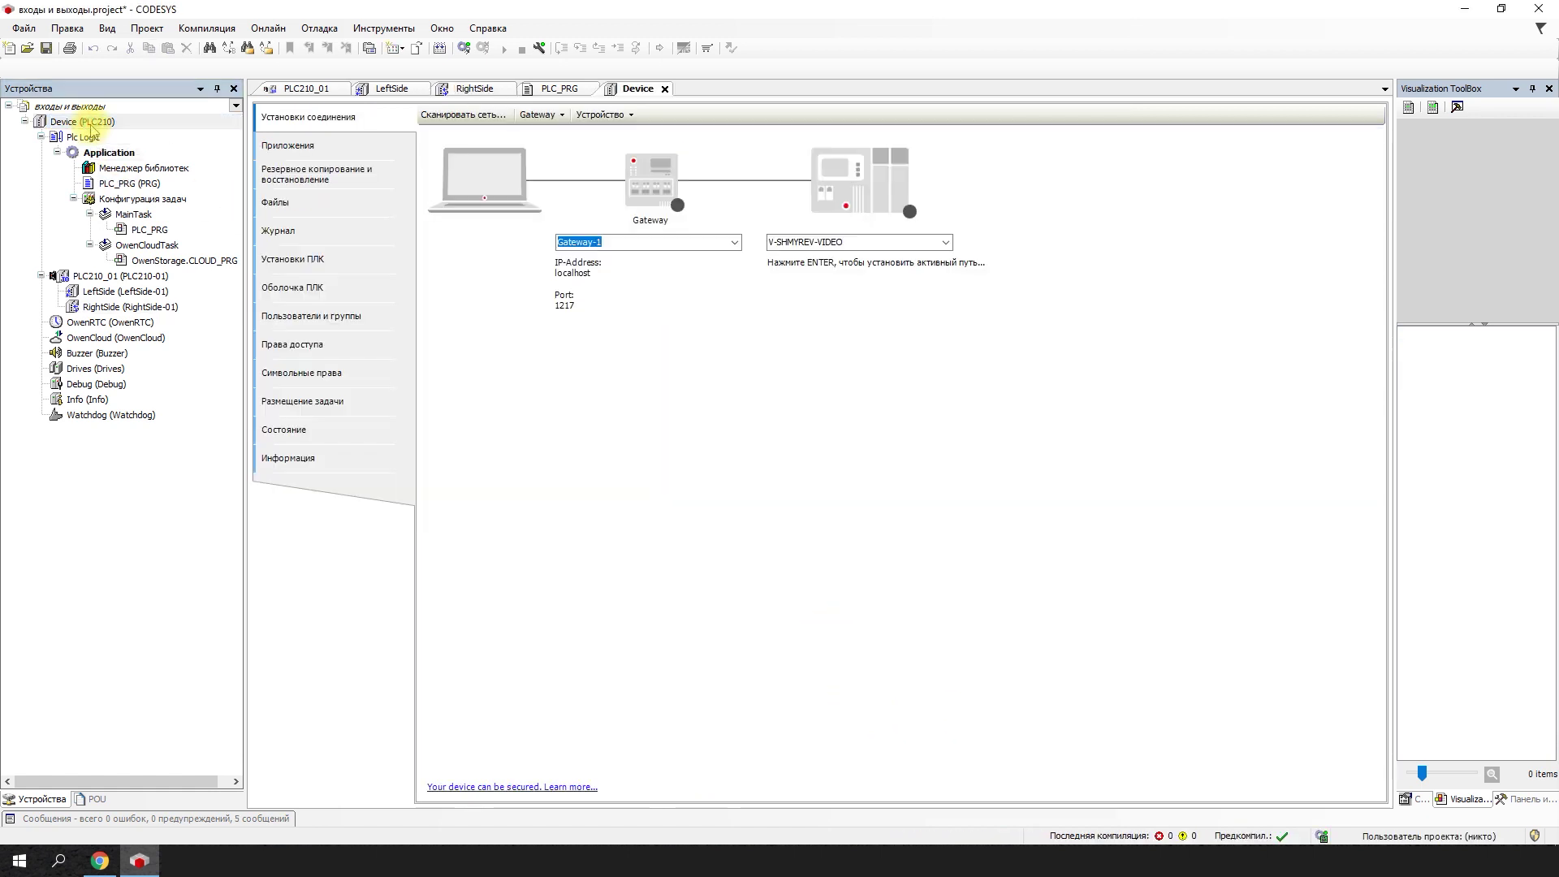
left_click(456, 116)
double_click(566, 313)
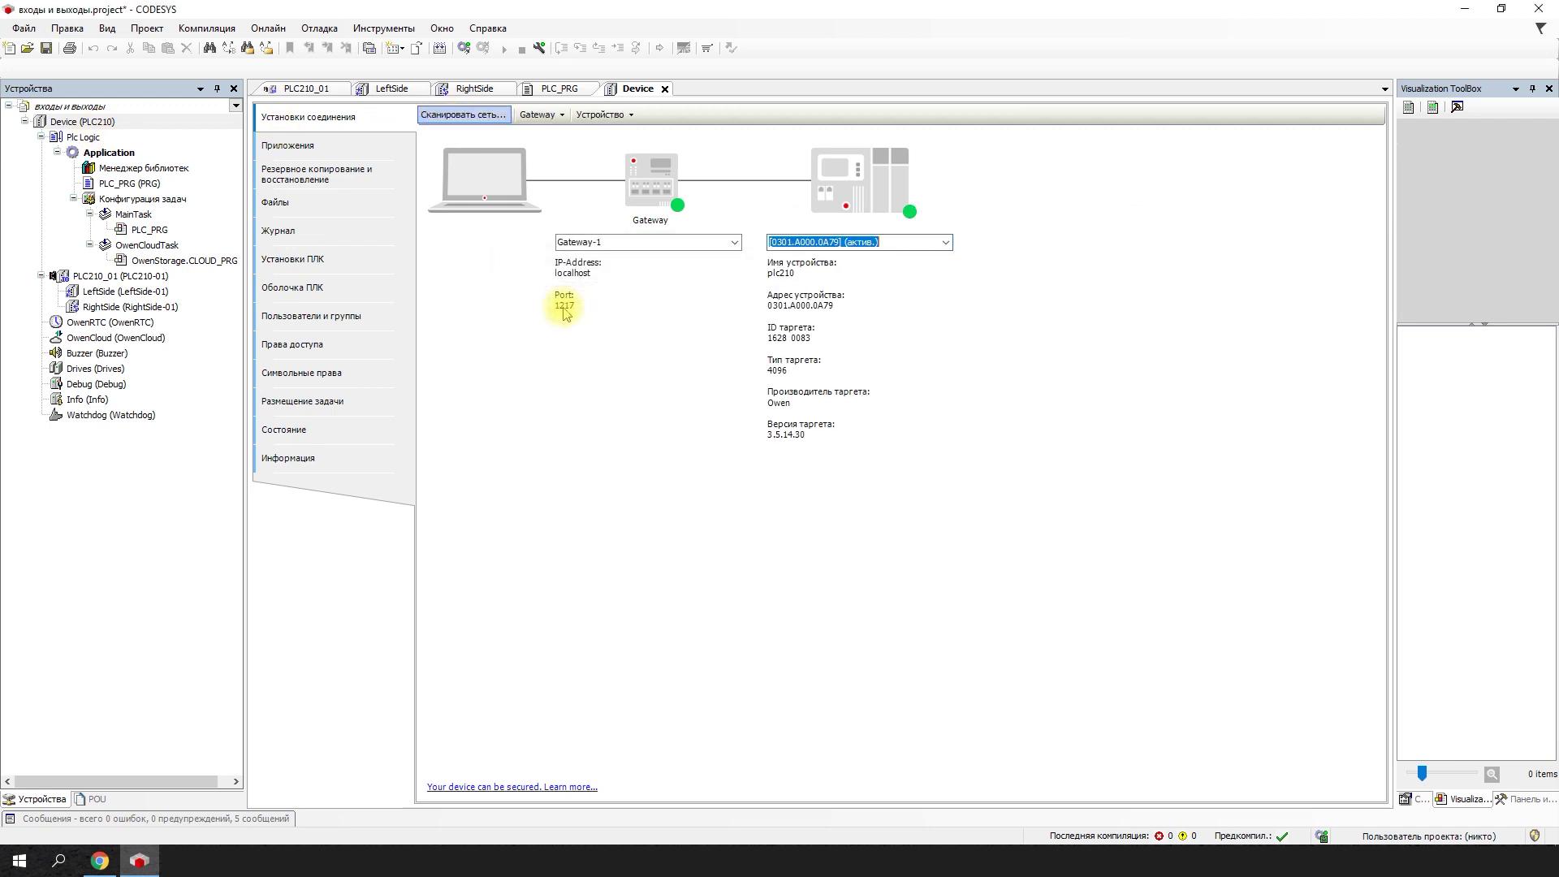
Log in to the controller, create and download the application on it, and start the program
left_click(269, 27)
left_click(281, 41)
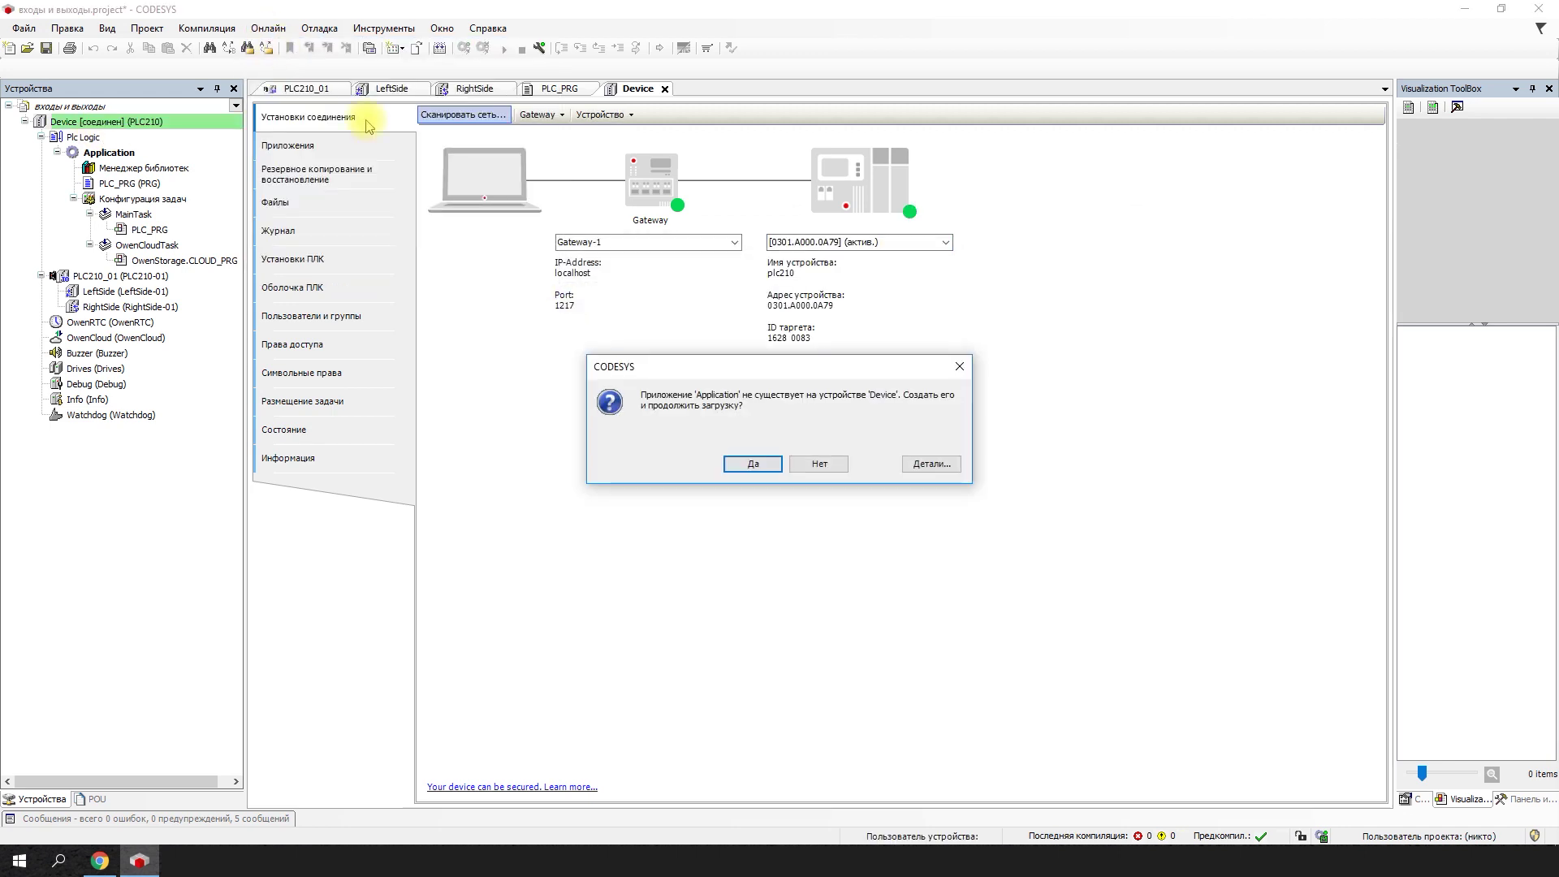
left_click(745, 464)
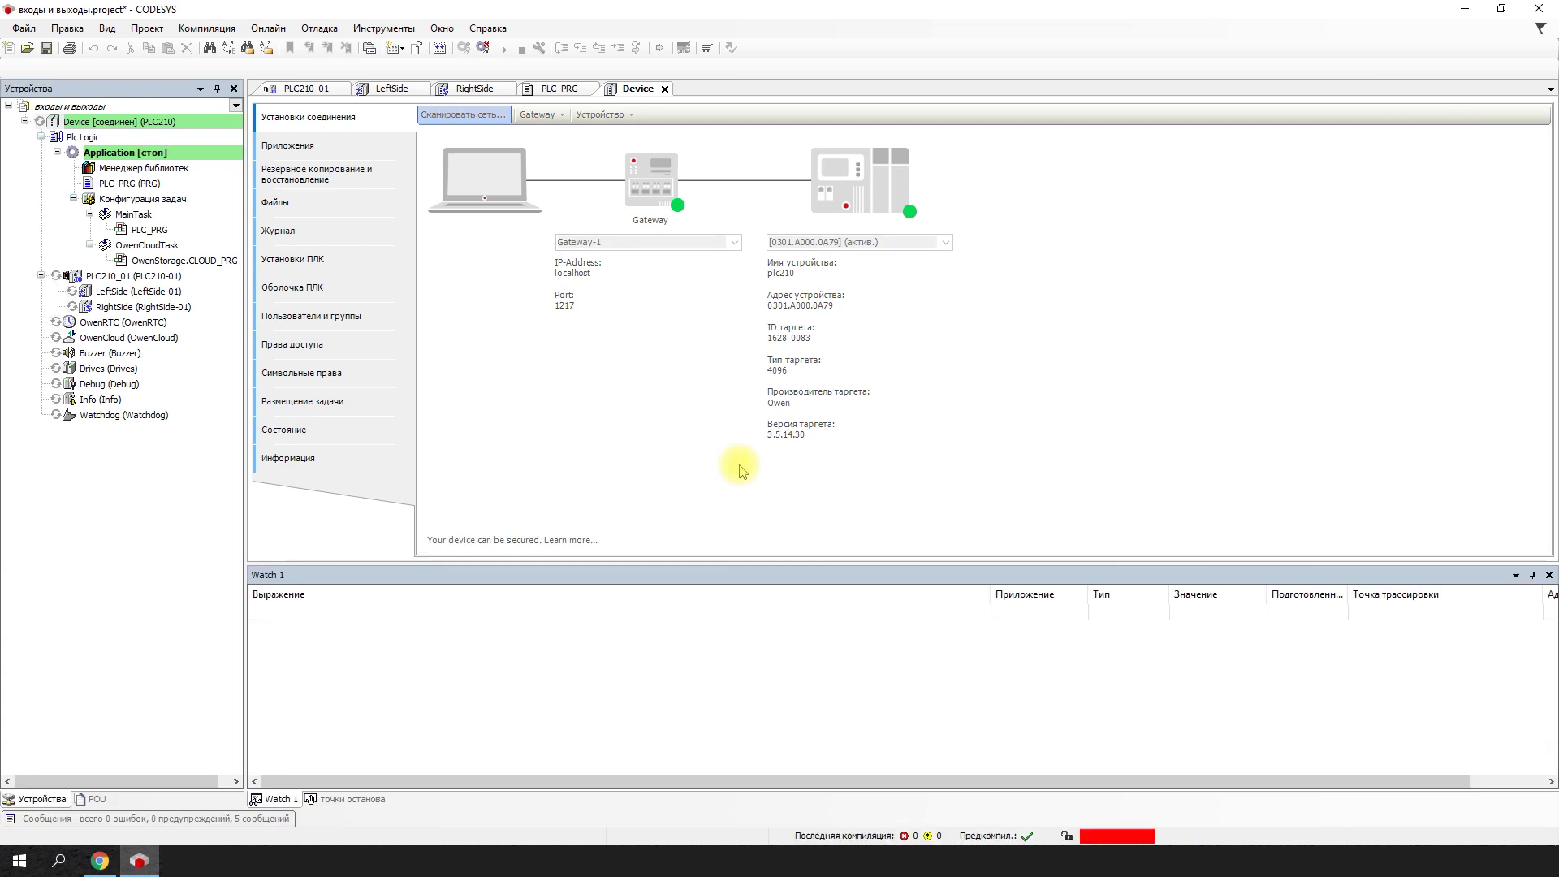
key("F5")
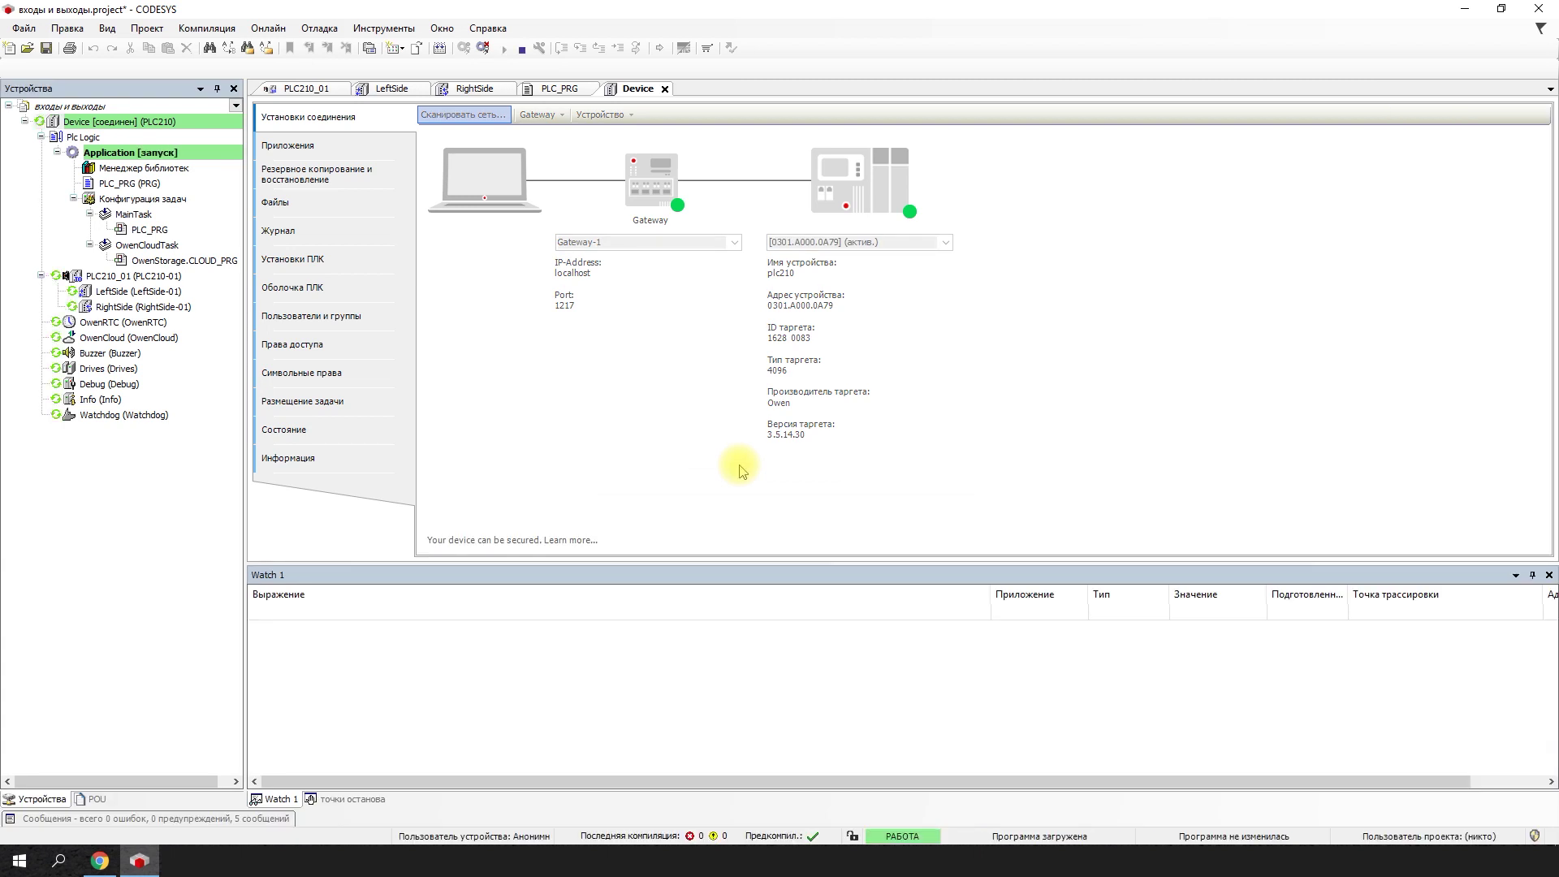
Open PLC_PRG online, enlarge its variable table, and write 1000 to udiGenSetpoint1
double_click(148, 185)
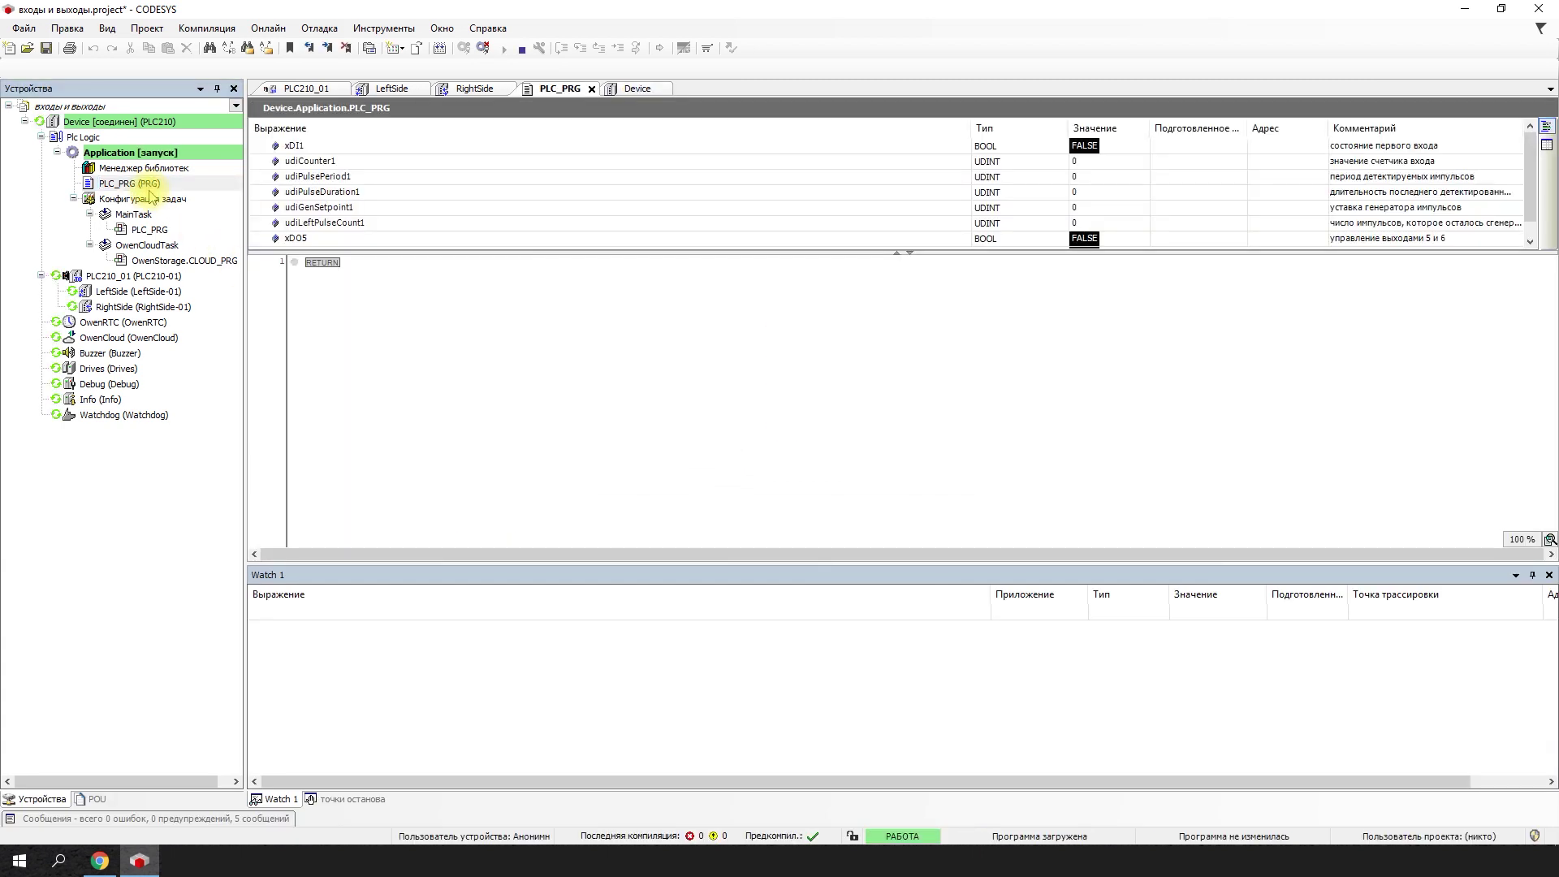
left_click_drag(407, 253, 412, 360)
left_click(320, 209)
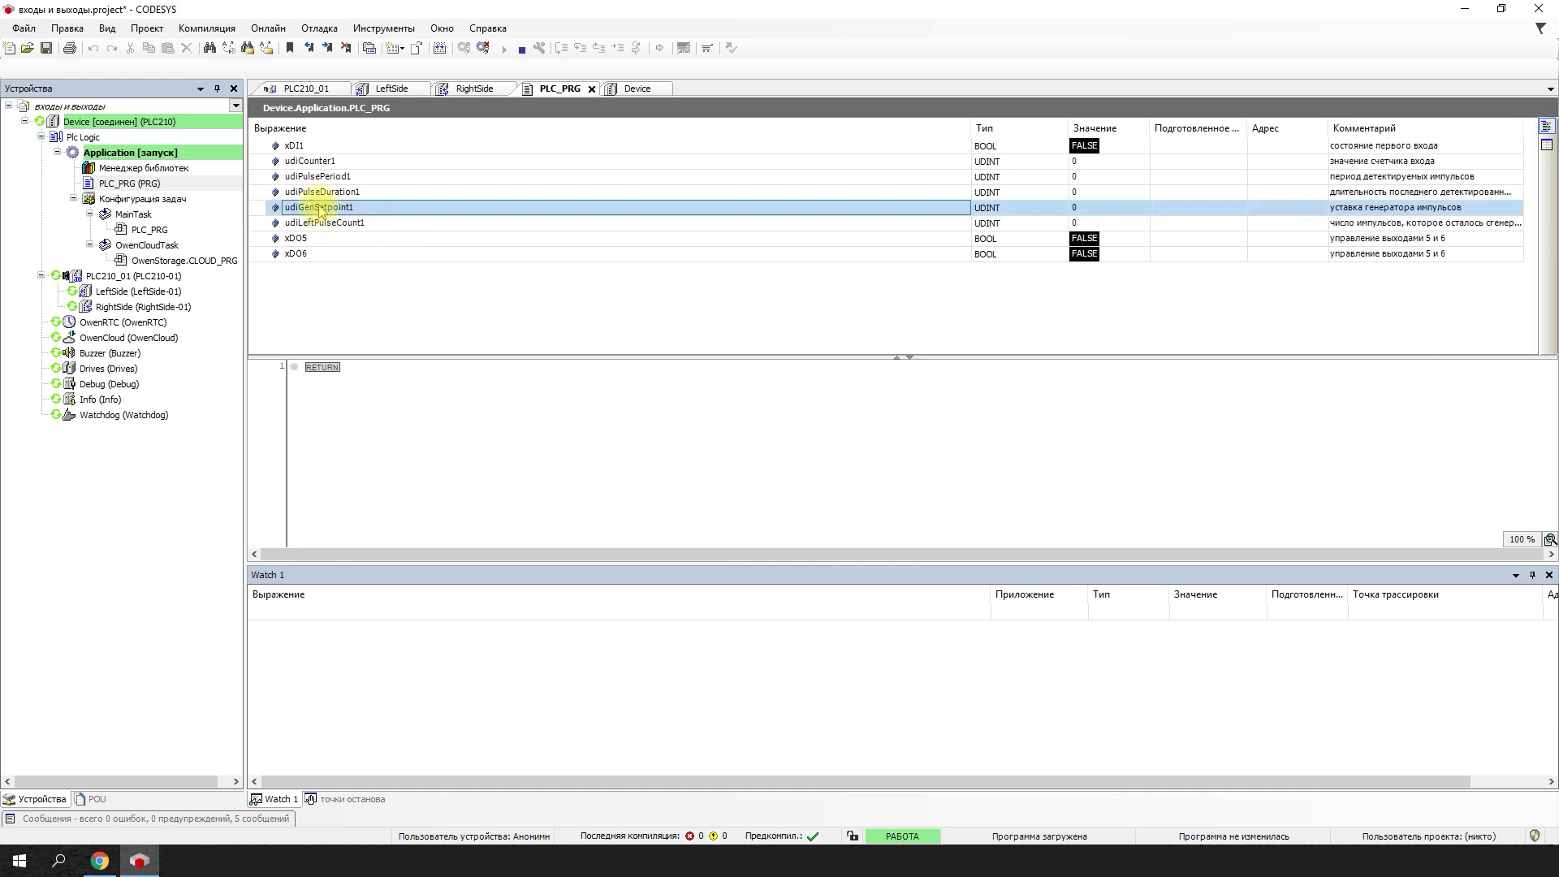
left_click(1162, 210)
type("1000")
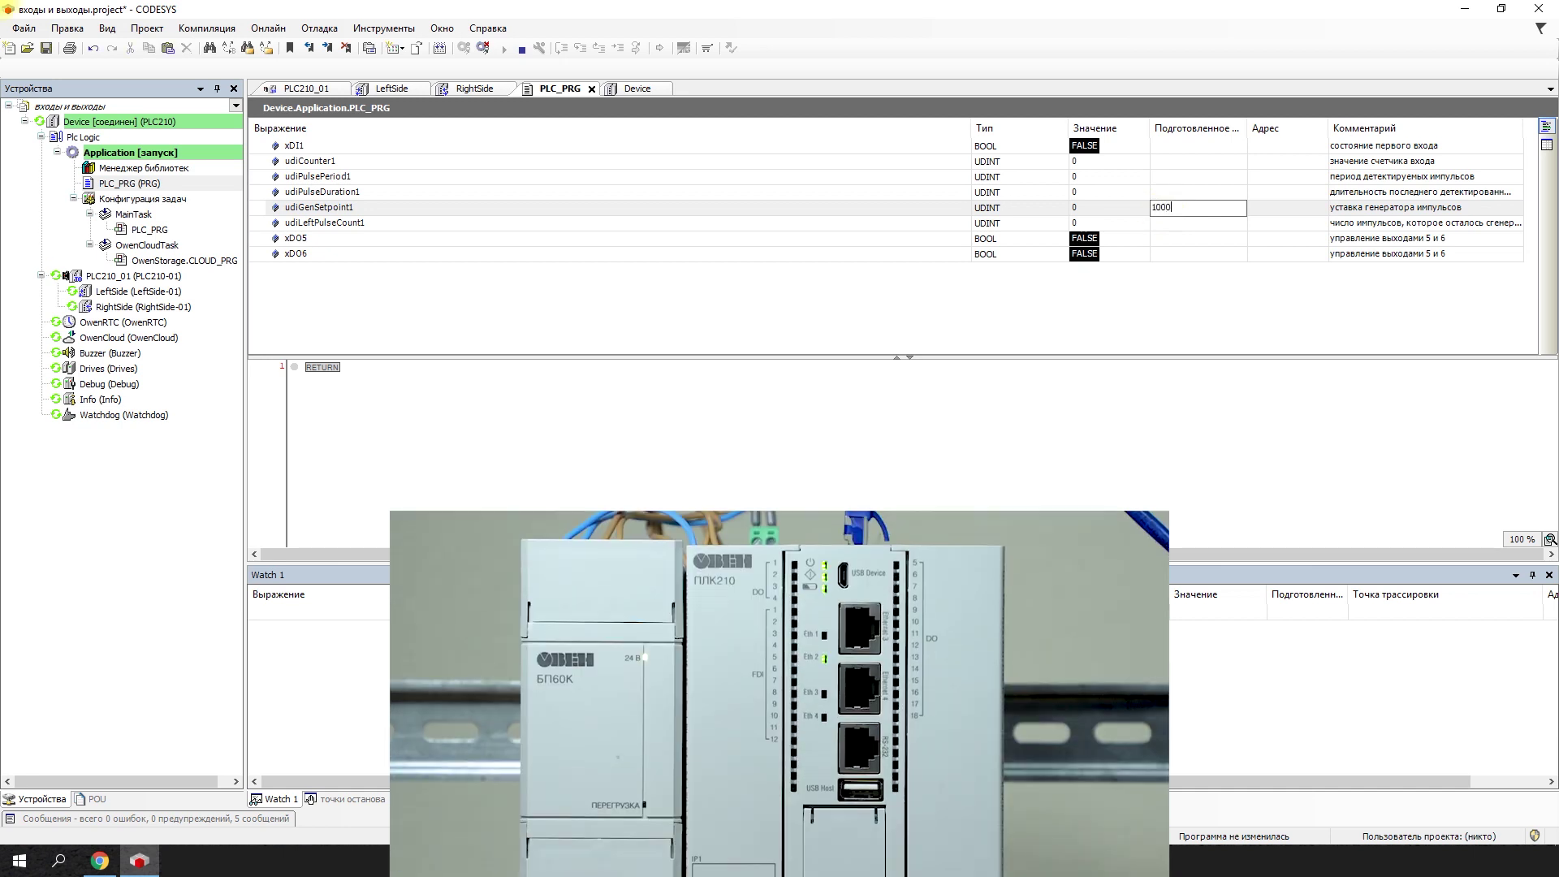
key("Return")
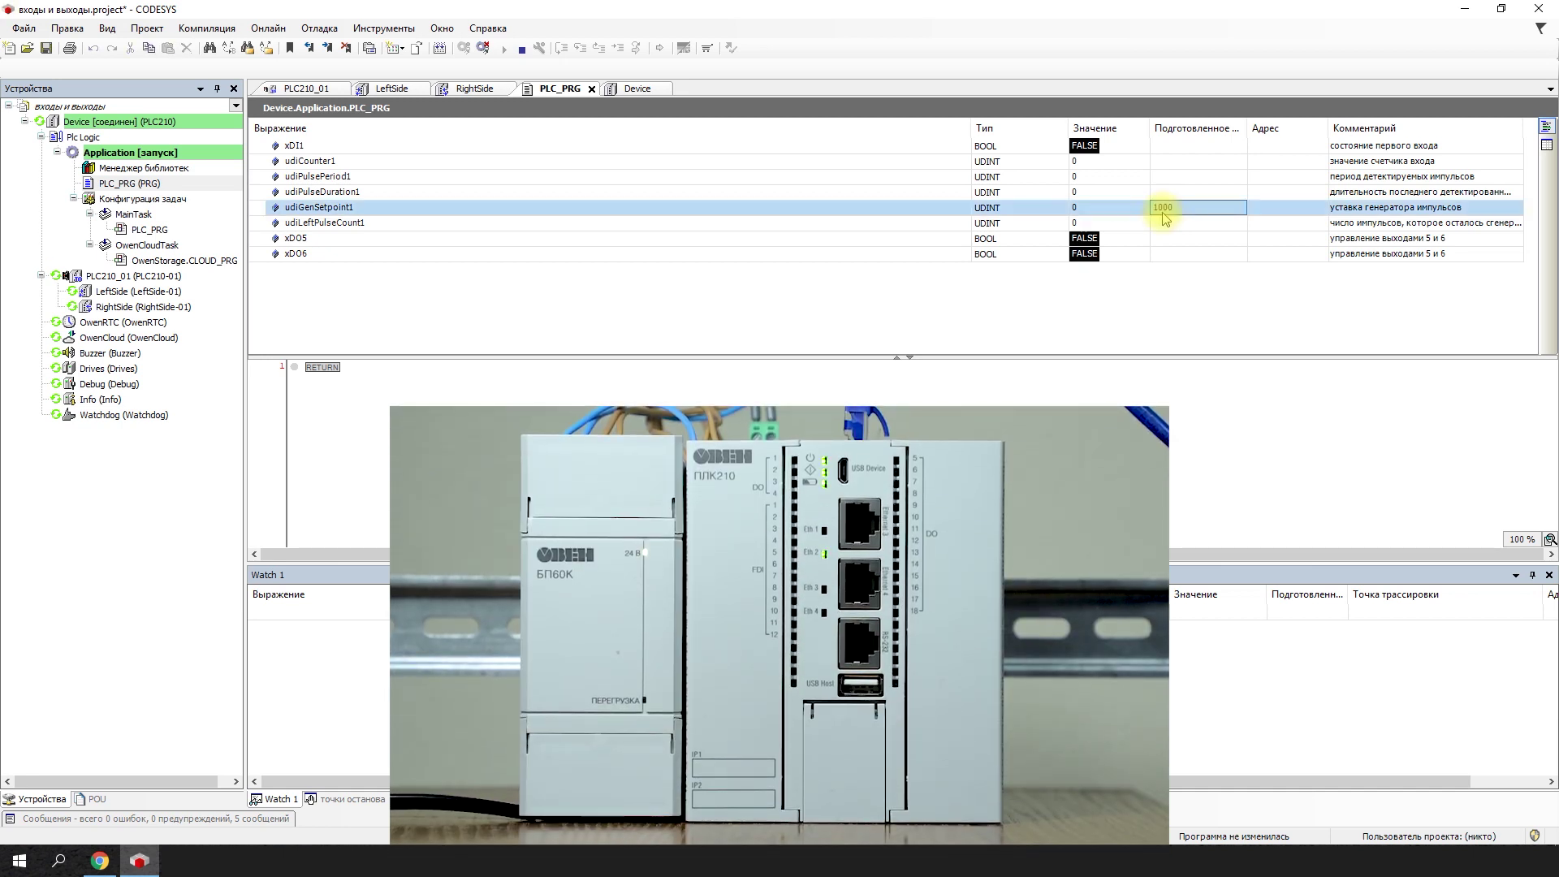
key("ctrl+F7")
Write 0 to udiGenSetpoint1 to stop the pulse generator
left_click(1162, 213)
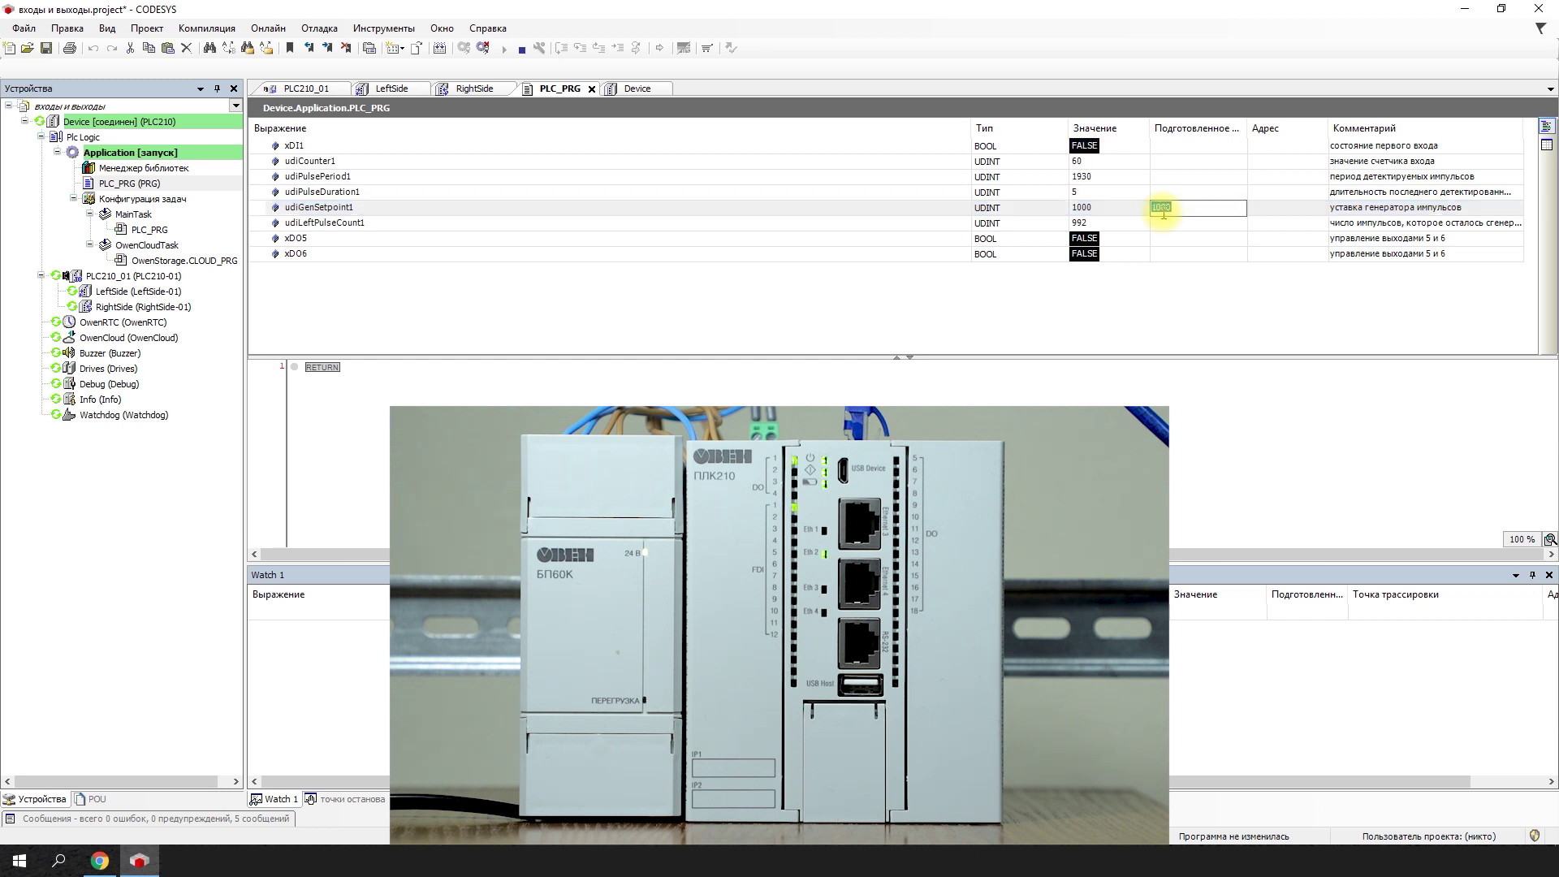
type("0")
key("Return")
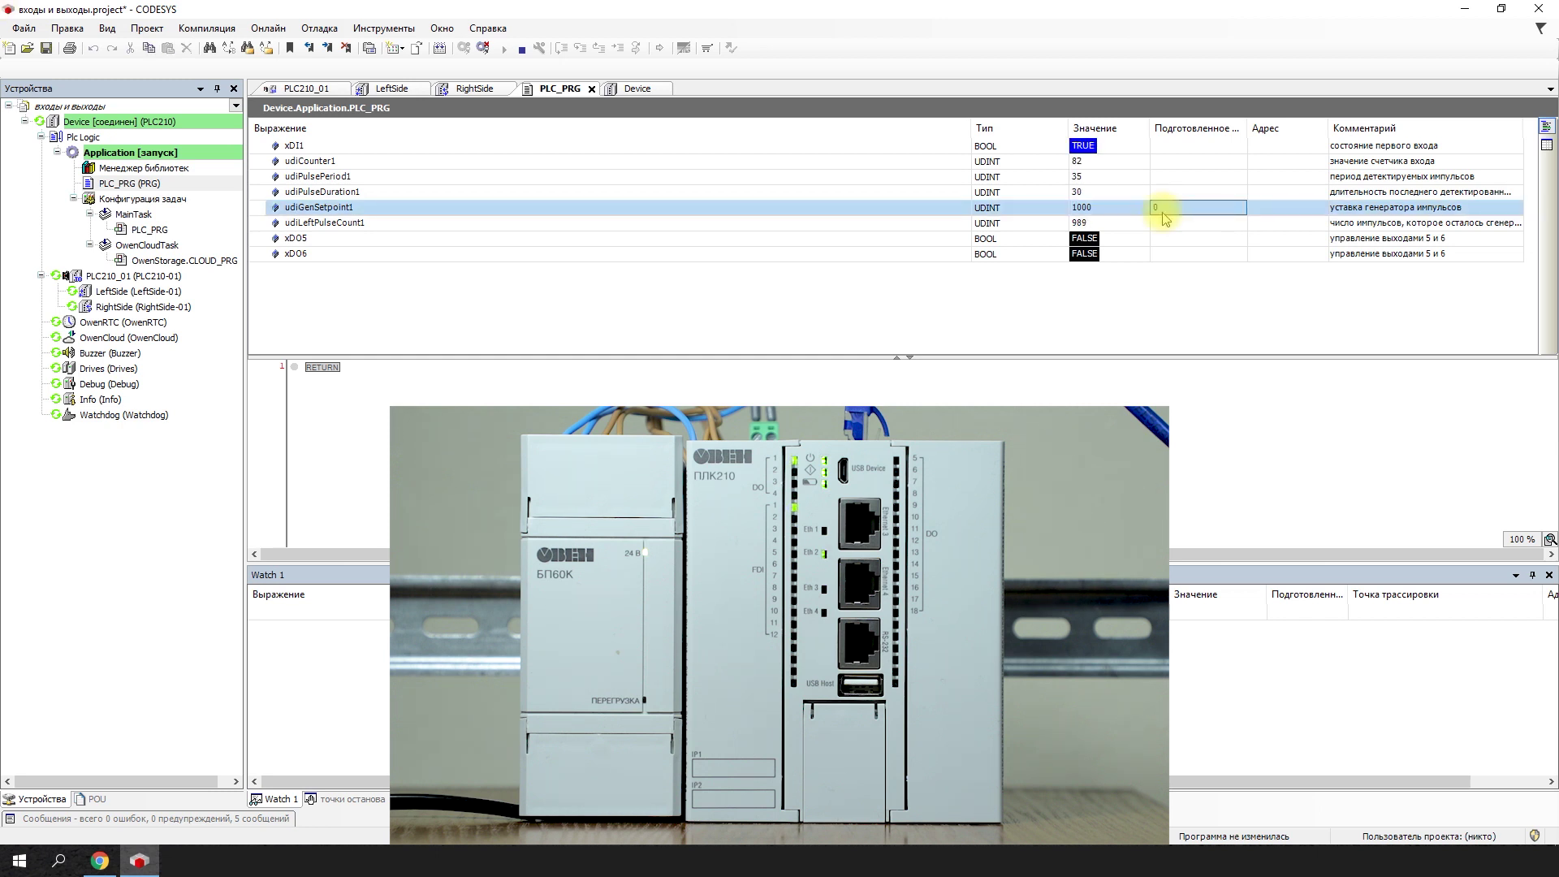
key("ctrl+F7")
Prepare TRUE for xDO5 and FALSE for xDO6, and write the values to the controller
left_click(1164, 238)
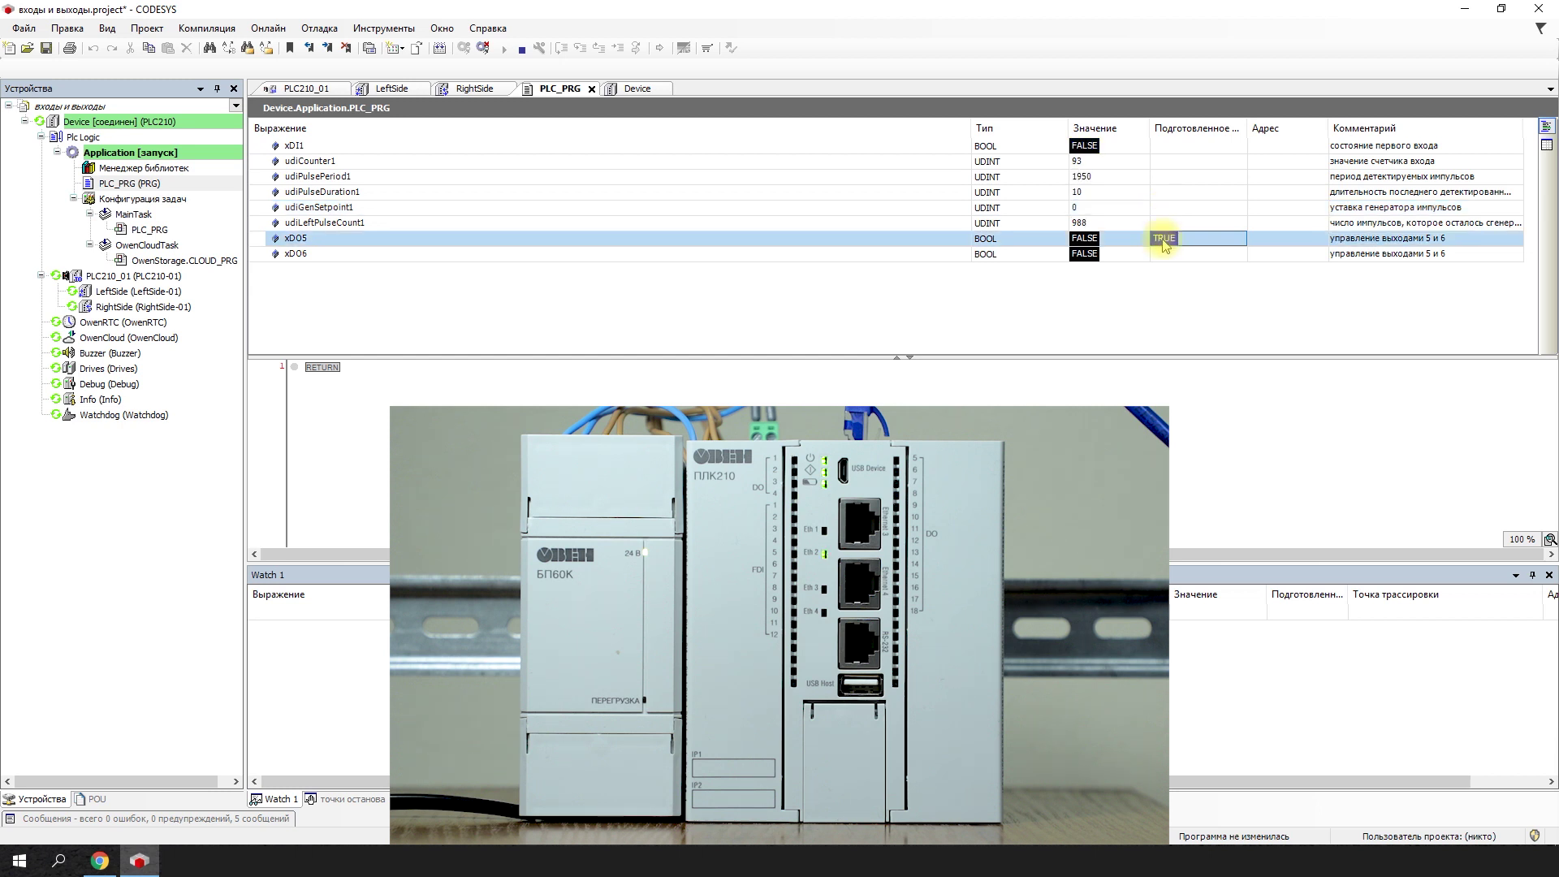
left_click(1164, 238)
left_click(1162, 254)
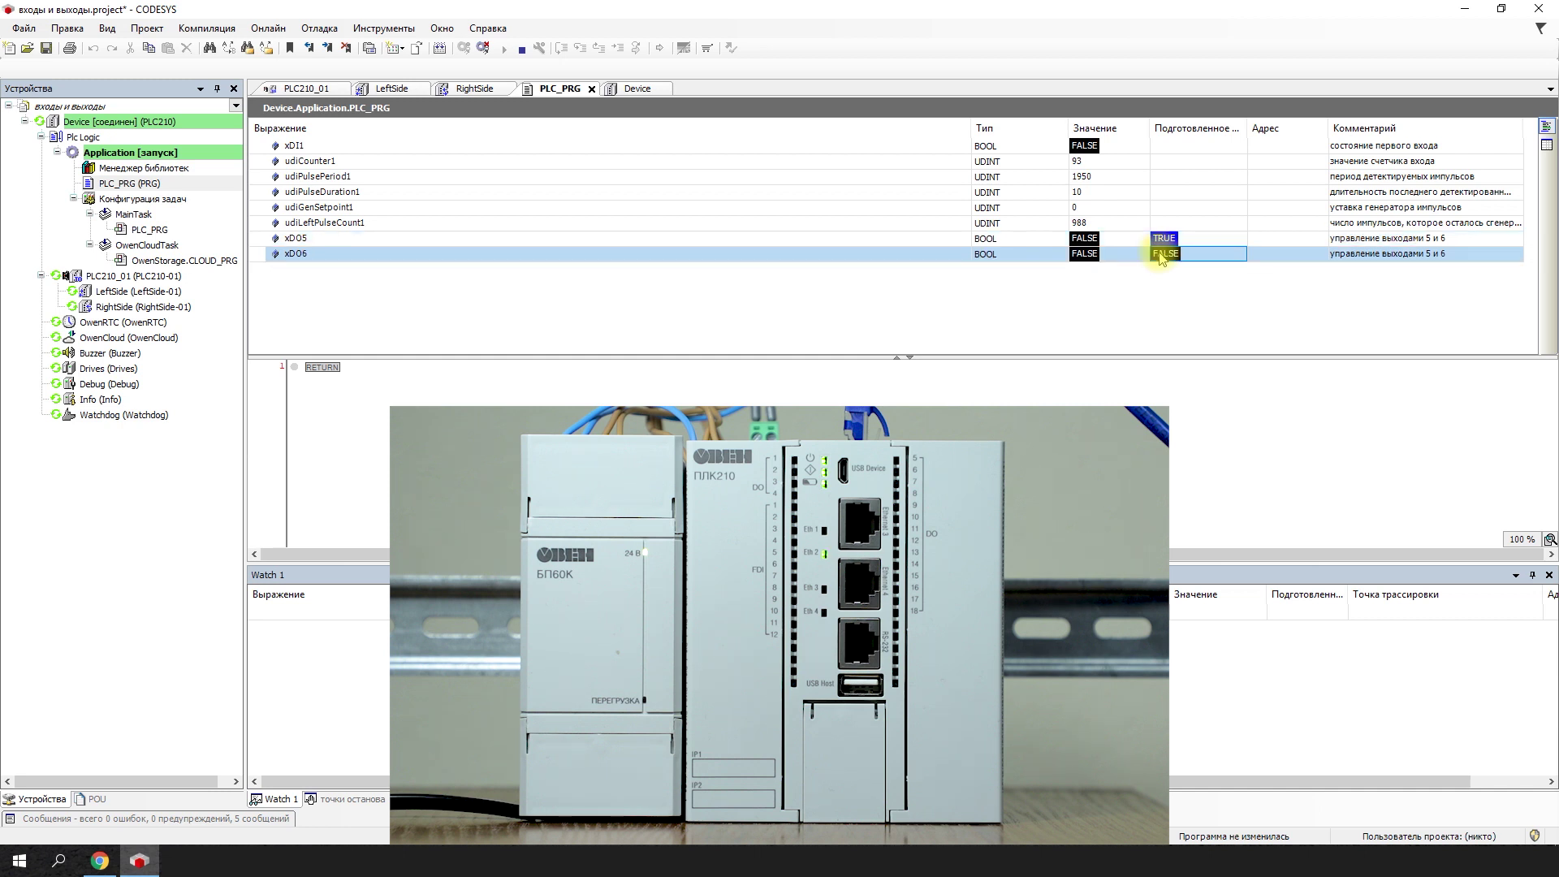
key("ctrl+F7")
Return the outputs xDO5 and xDO6 to FALSE on the controller
left_click(1207, 240)
left_click(1207, 239)
left_click(1207, 240)
left_click(1207, 240)
left_click(1197, 255)
key("ctrl+F7")
Write TRUE to both xDO5 and xDO6 to switch on outputs 5 and 6
left_click(1190, 240)
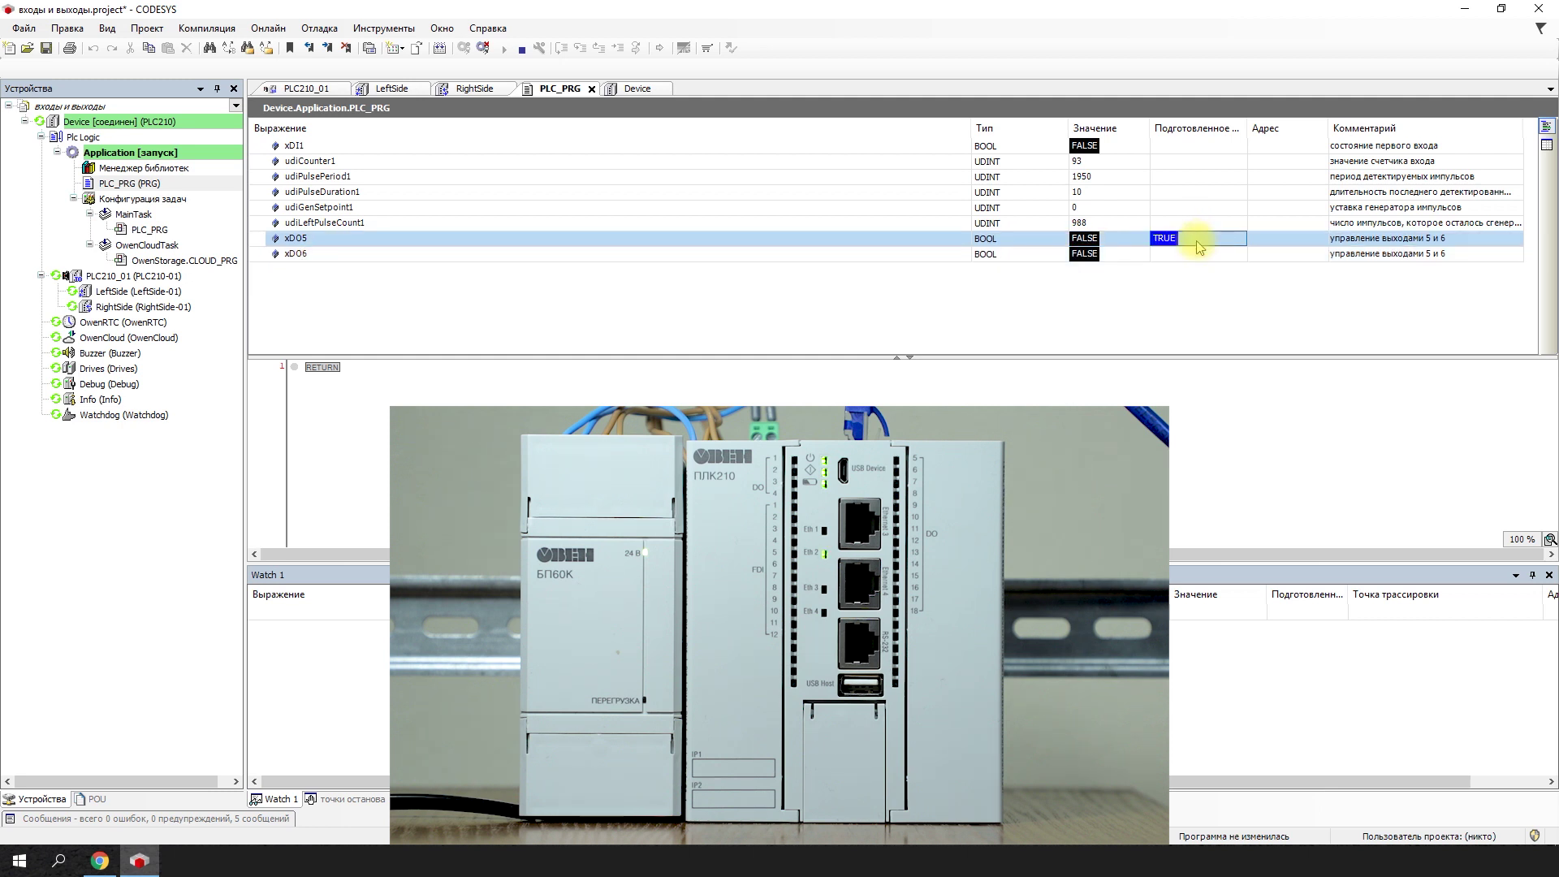
left_click(1195, 255)
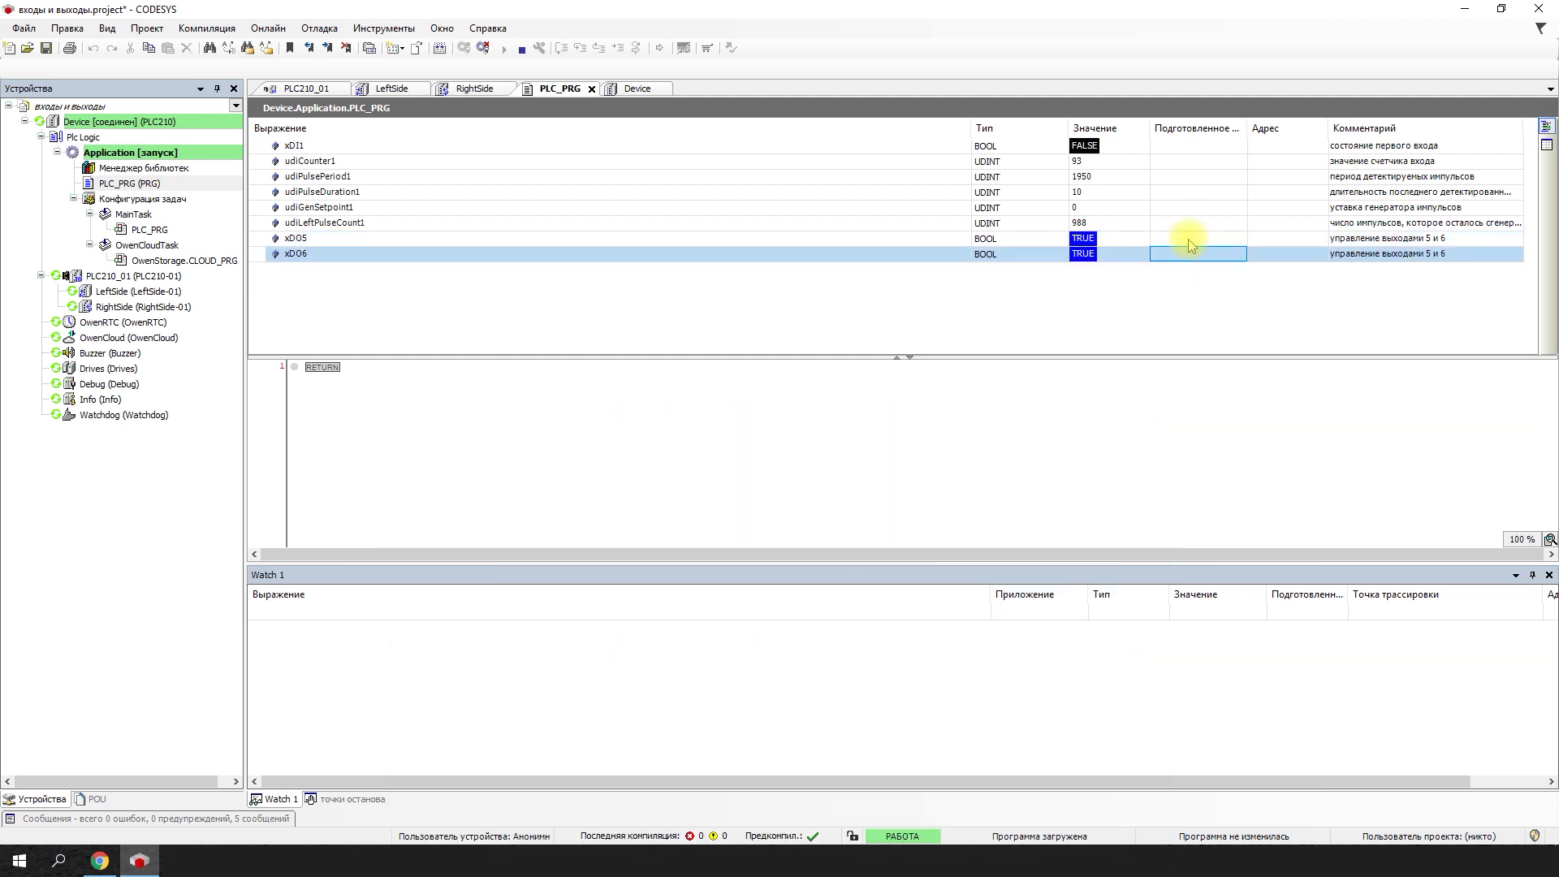
key("ctrl+F7")
Write FALSE to both xDO5 and xDO6 to switch off outputs 5 and 6
left_click(1191, 239)
left_click(1190, 240)
left_click(1190, 240)
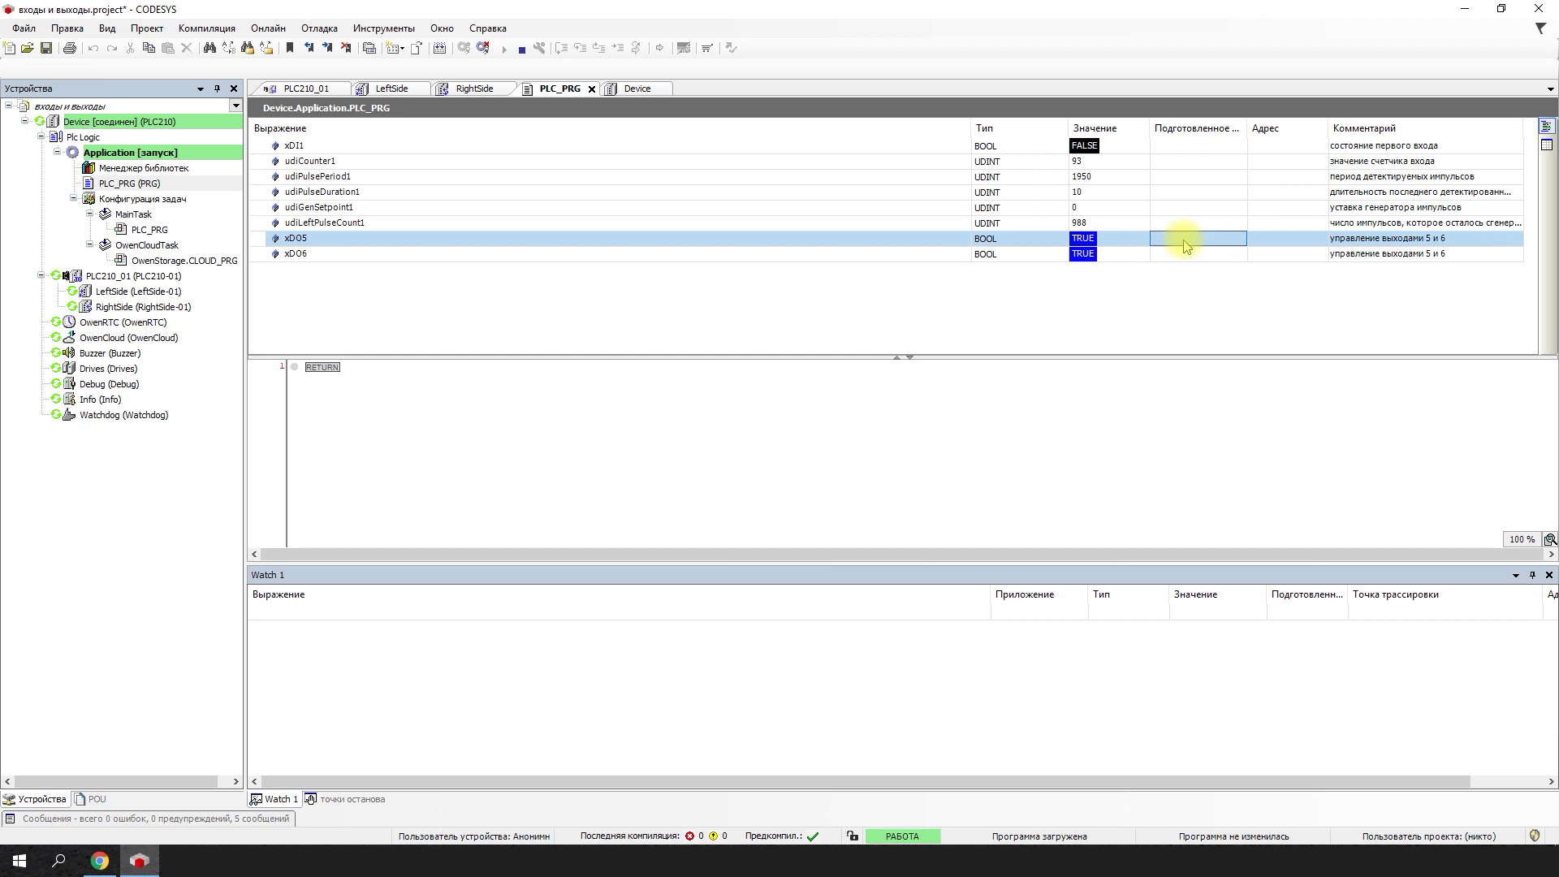
left_click(1186, 255)
left_click(1179, 225)
left_click(1180, 225)
type("0")
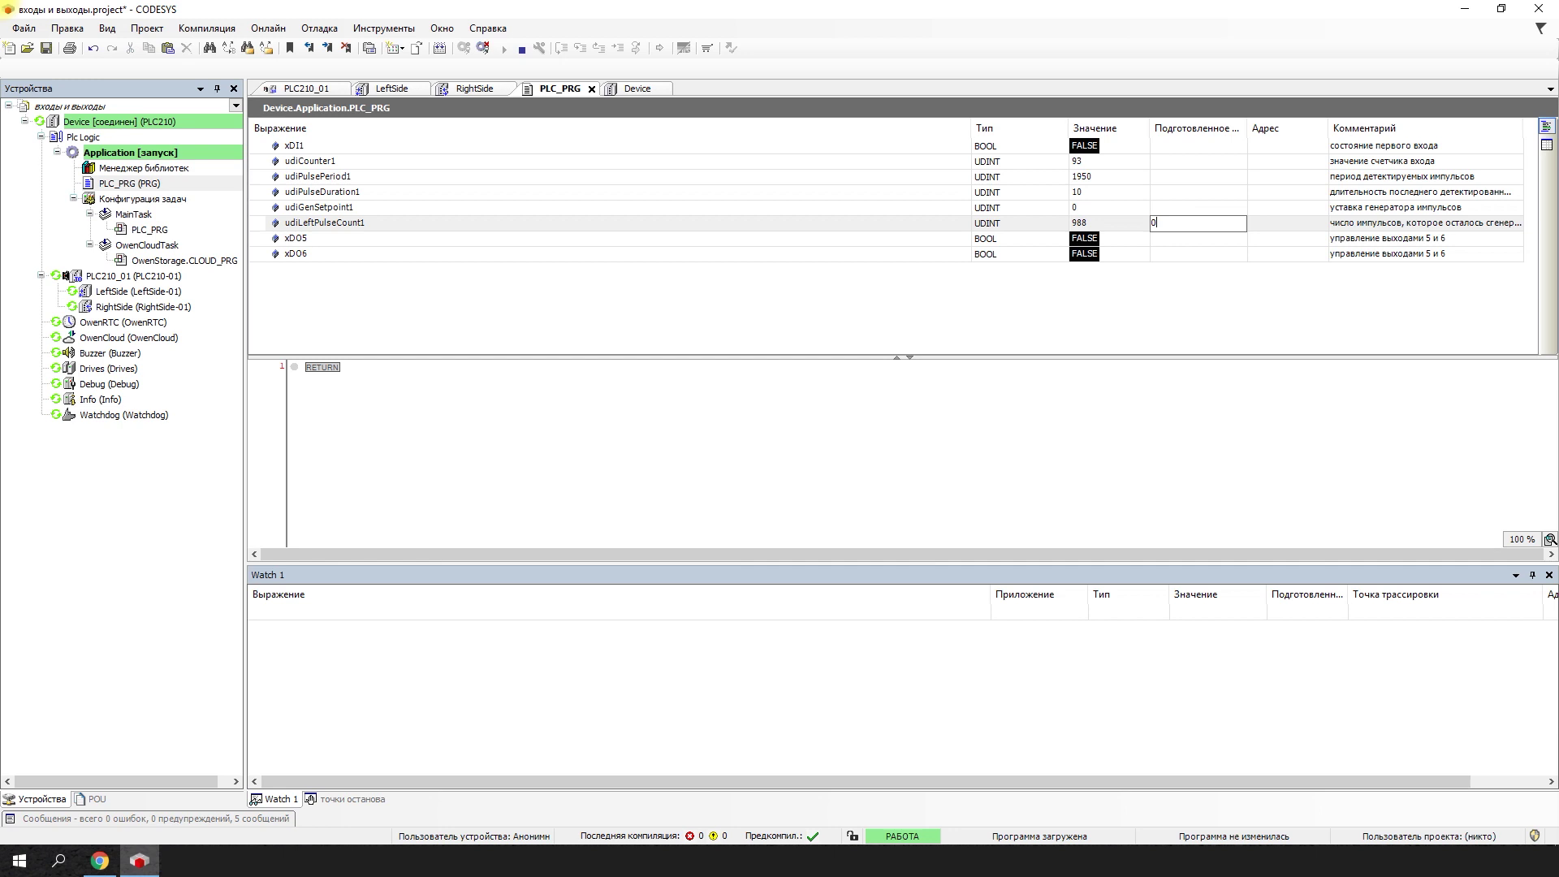
key("BackSpace")
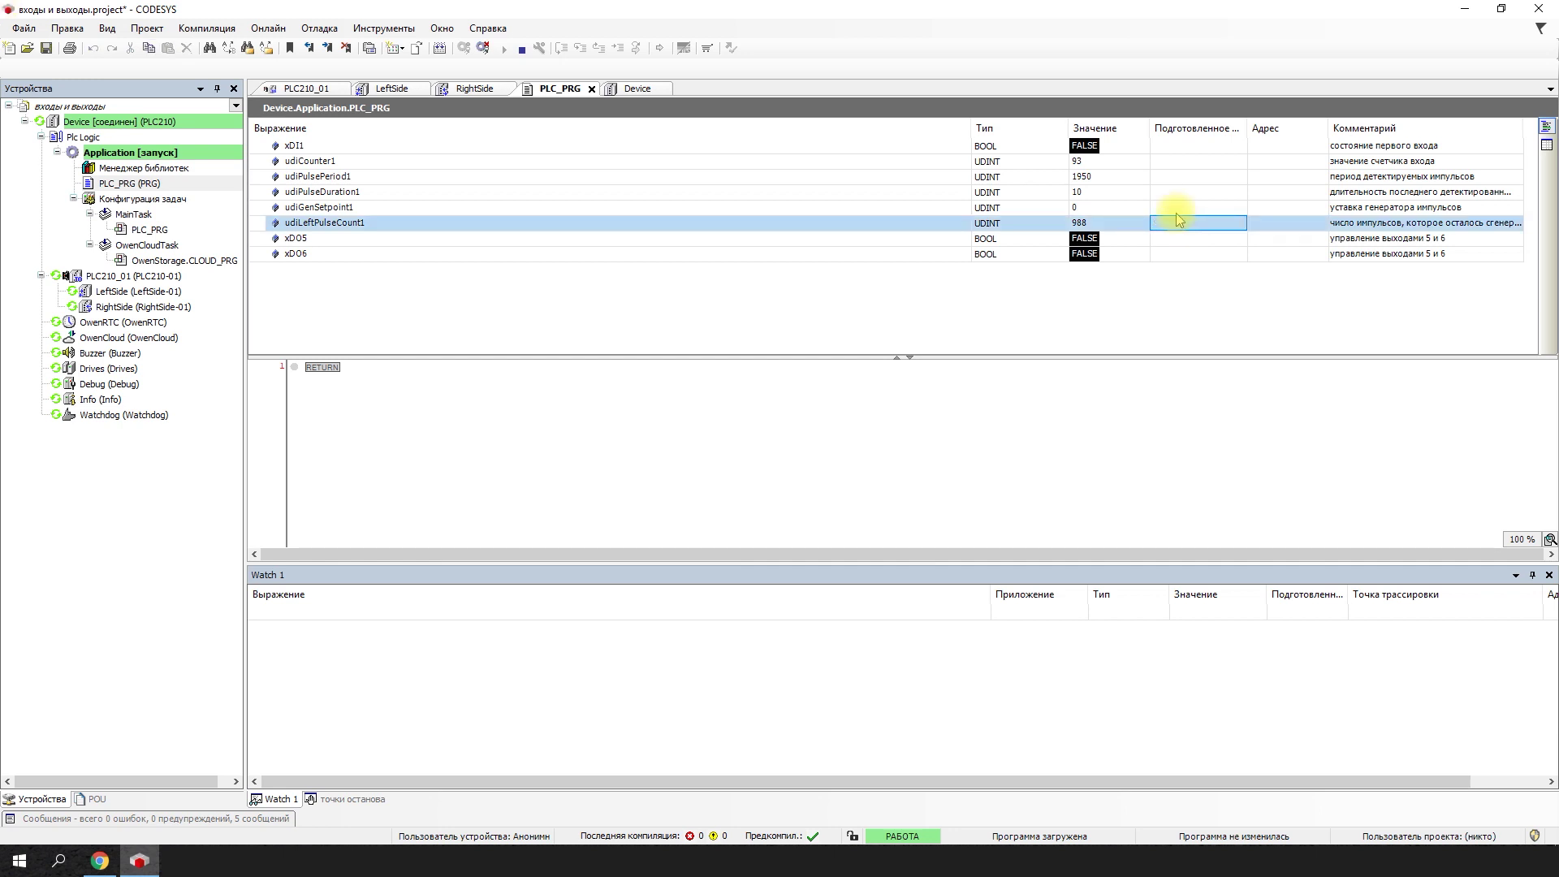
Examine the OwenRTC node's Дата и время and Настройки даты и времени channels and their current values
double_click(99, 322)
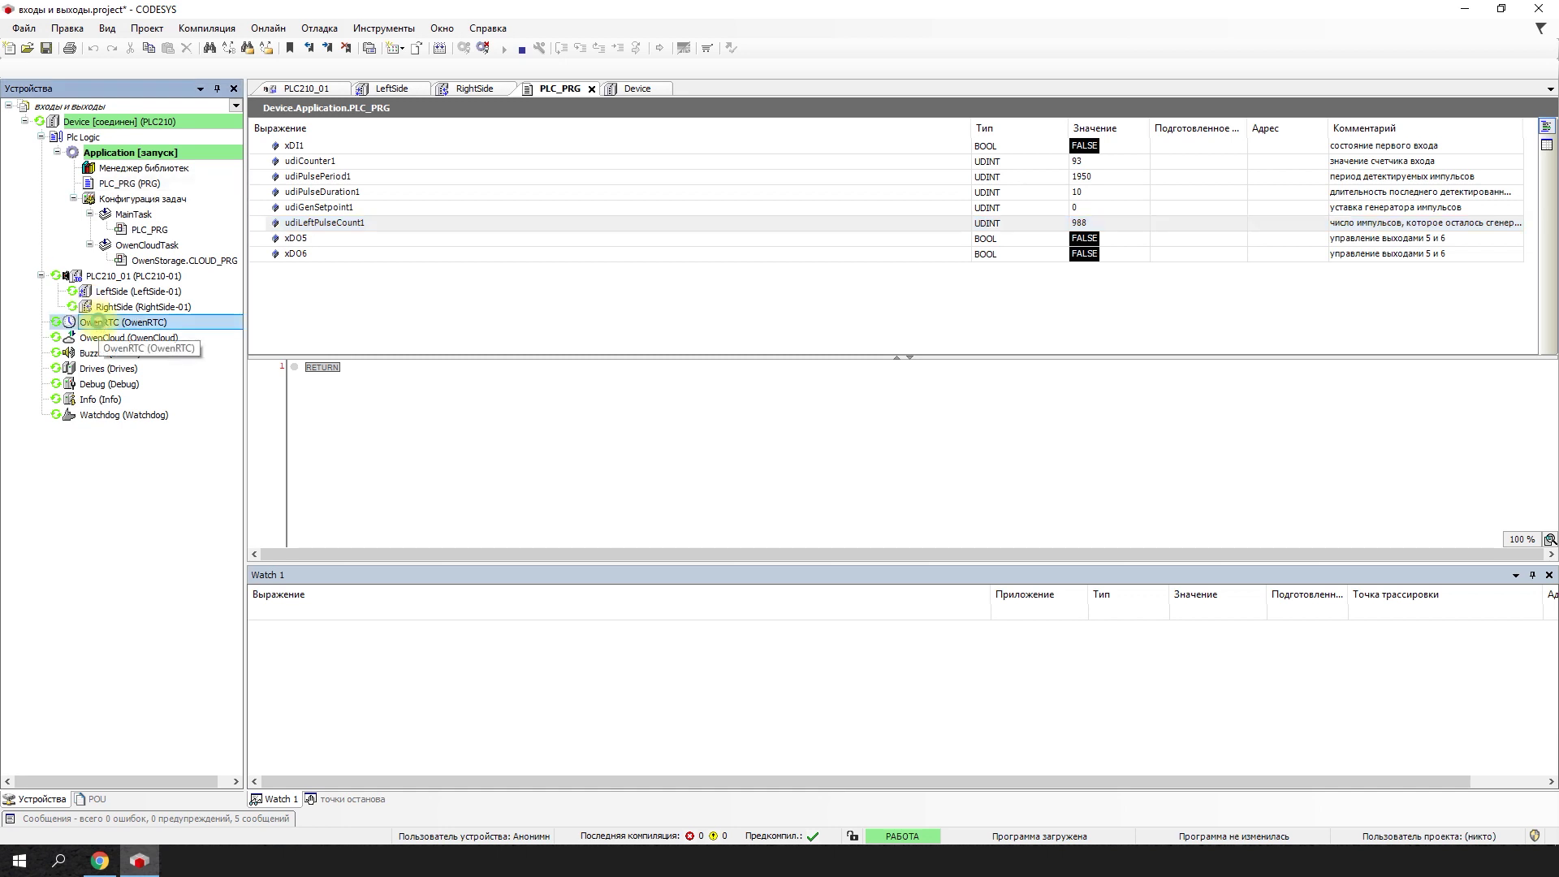
left_click(429, 157)
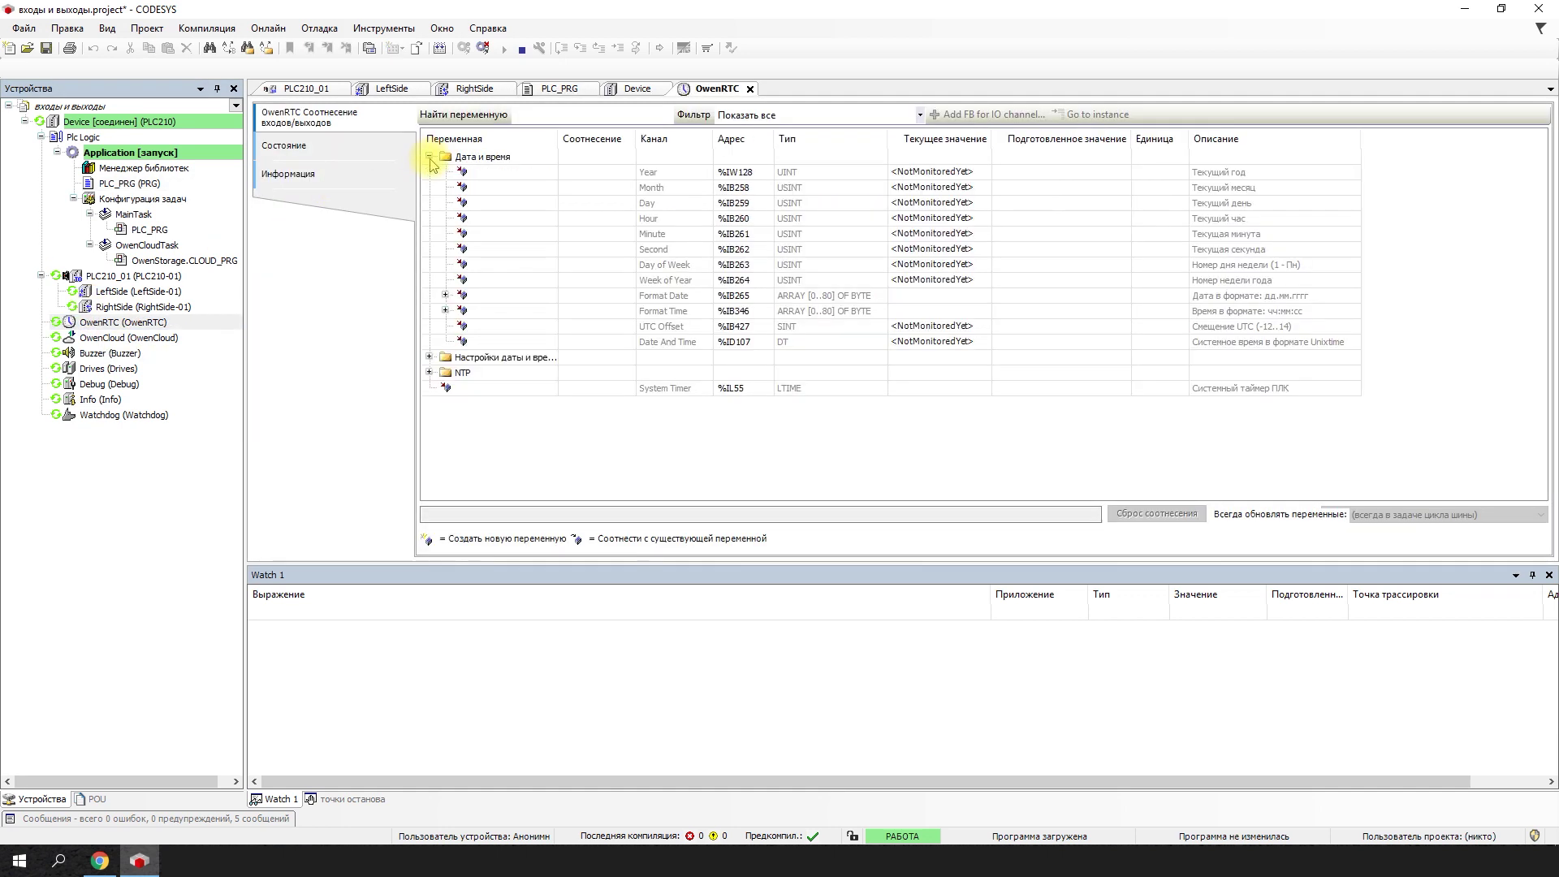
left_click_drag(558, 138, 684, 132)
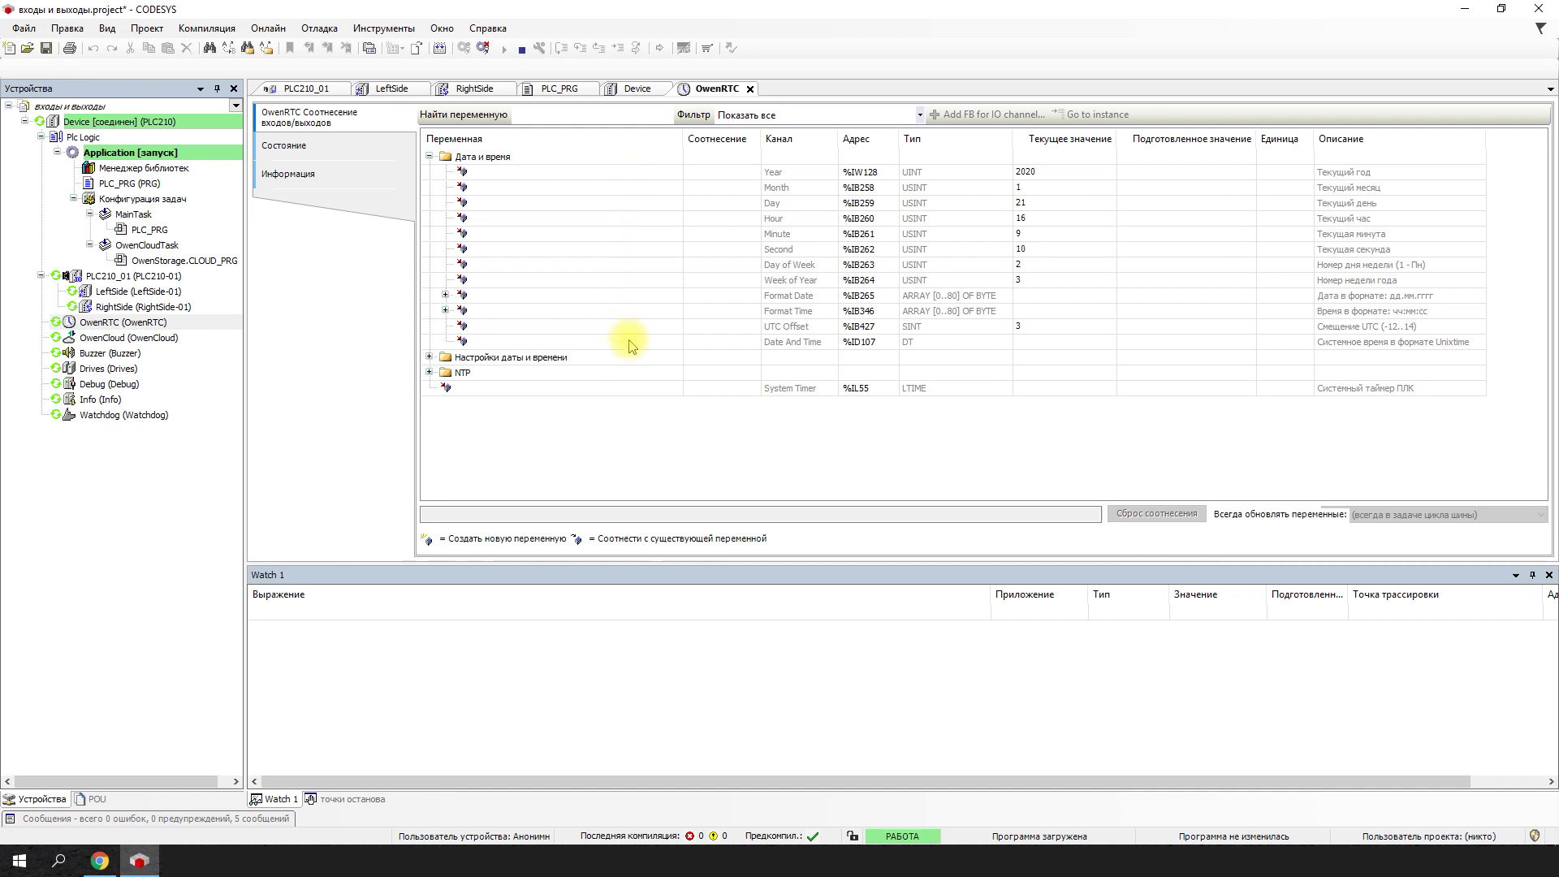
left_click(430, 357)
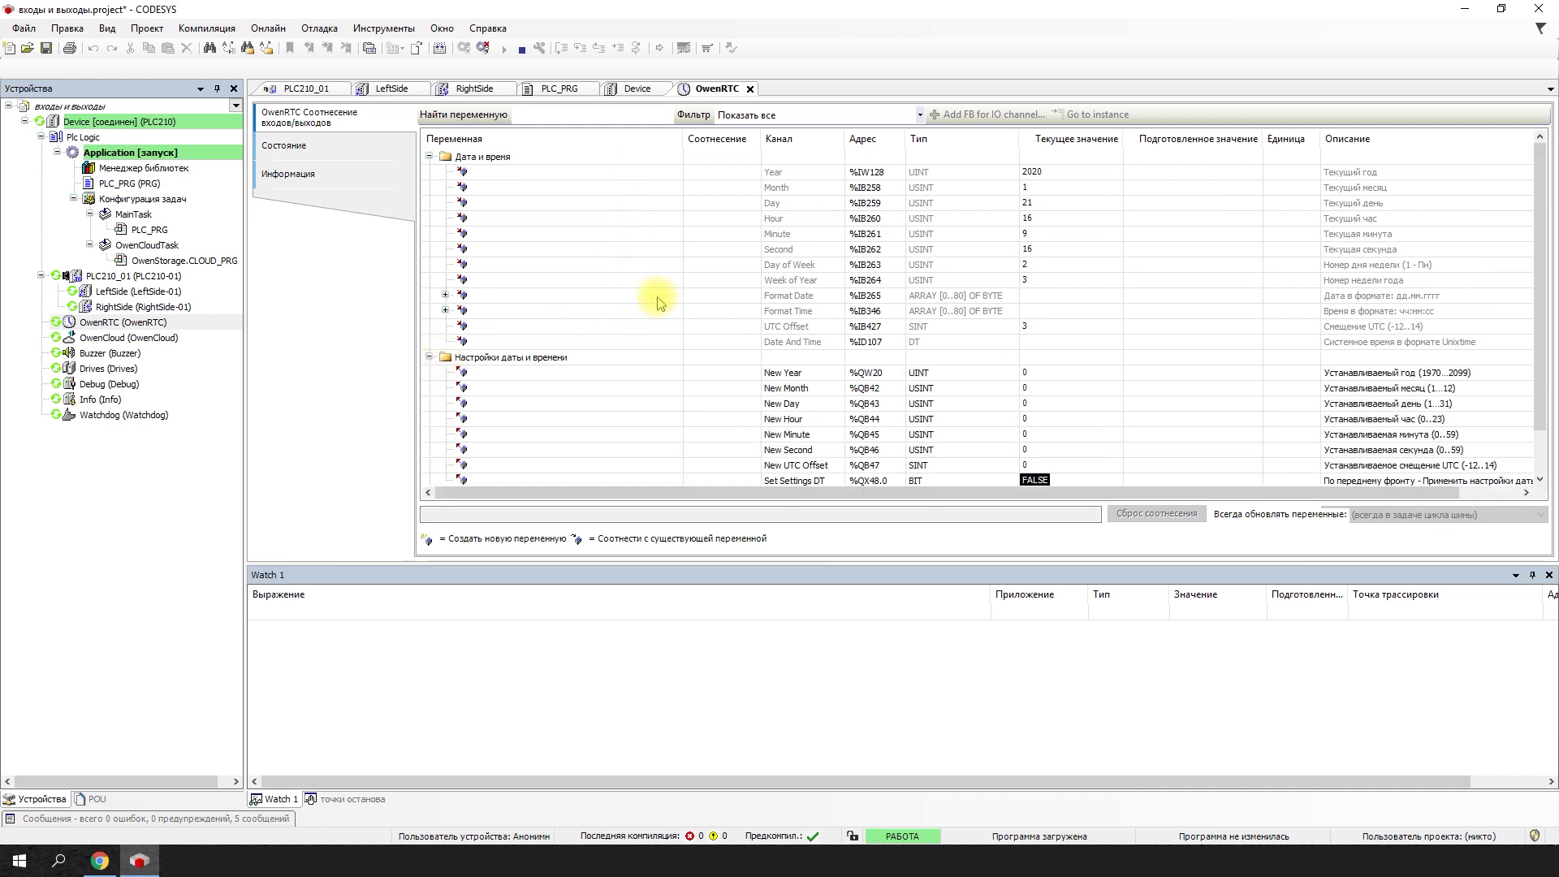
scroll(647, 309, "down", 1)
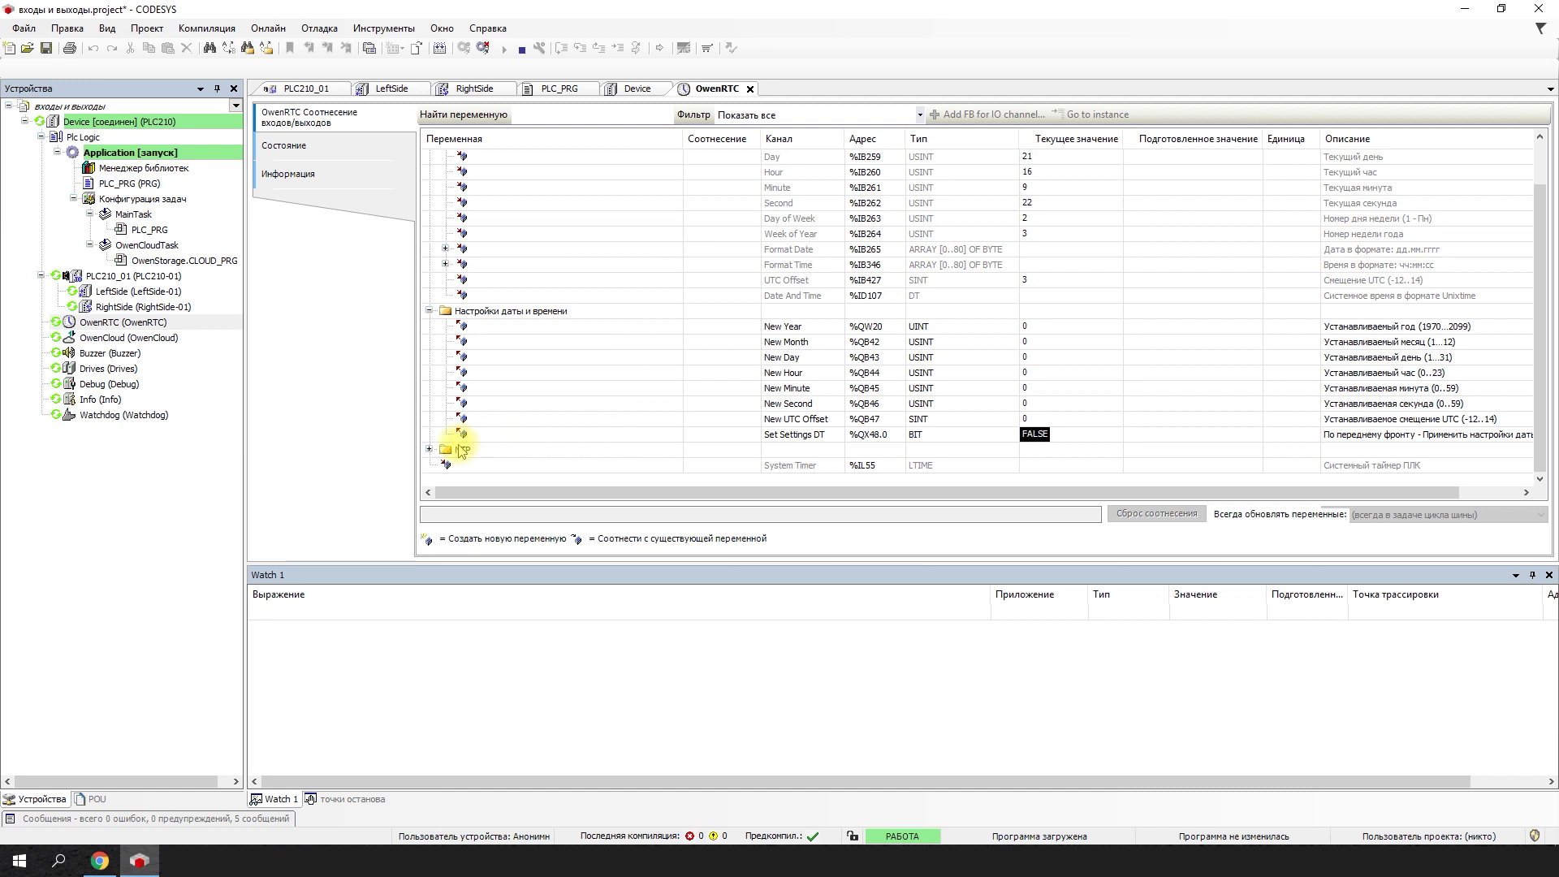
Examine the OwenRTC node's NTP and System Timer channels and the OwenCloud node's configuration parameters
left_click(429, 449)
scroll(592, 324, "down", 2)
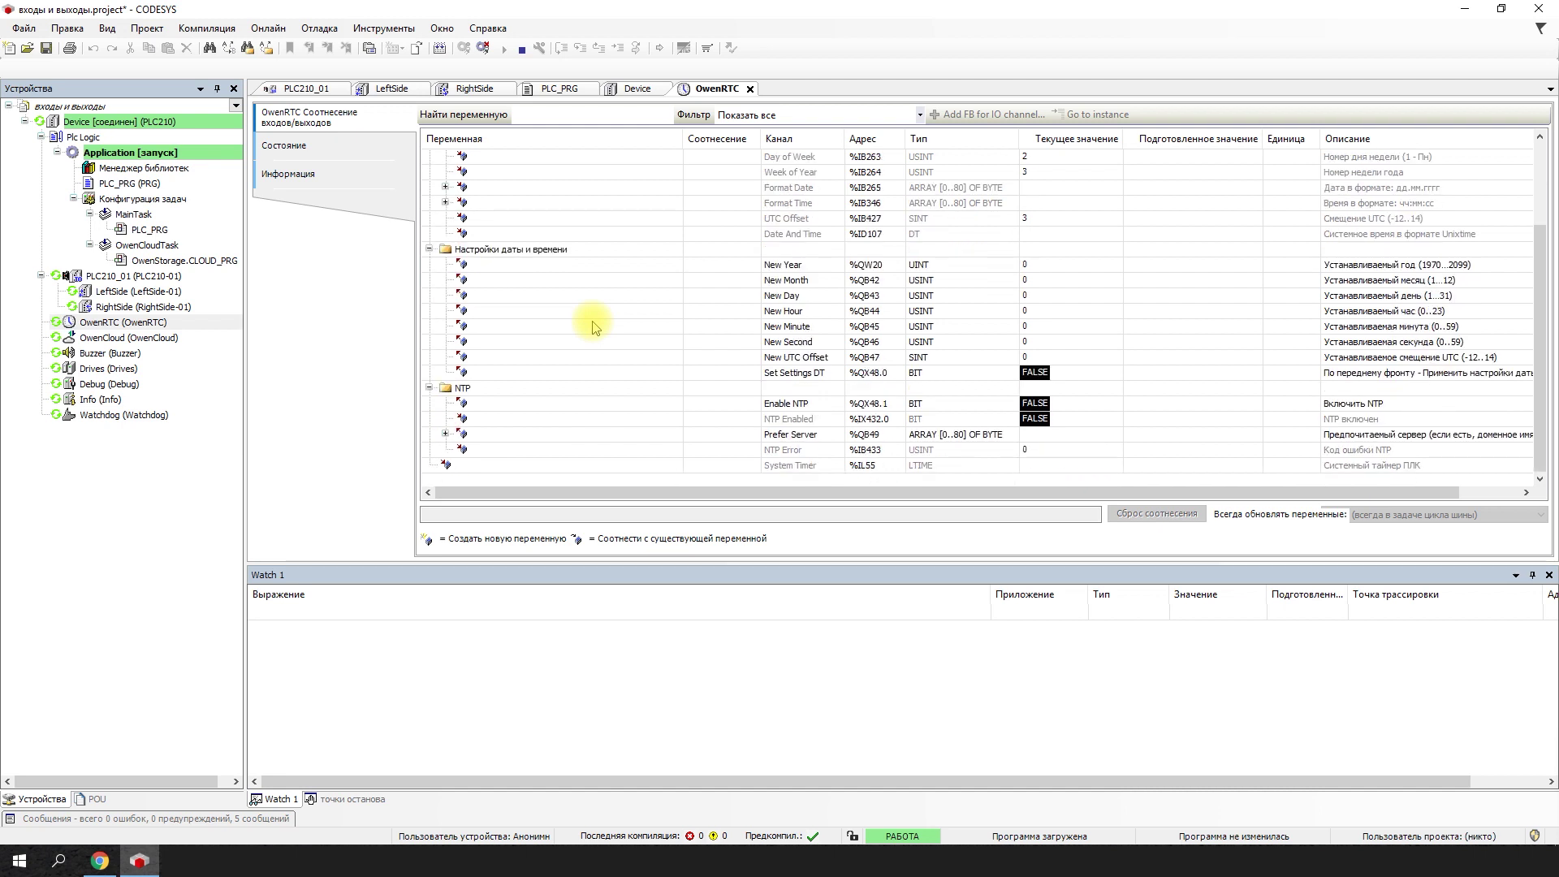
left_click(588, 467)
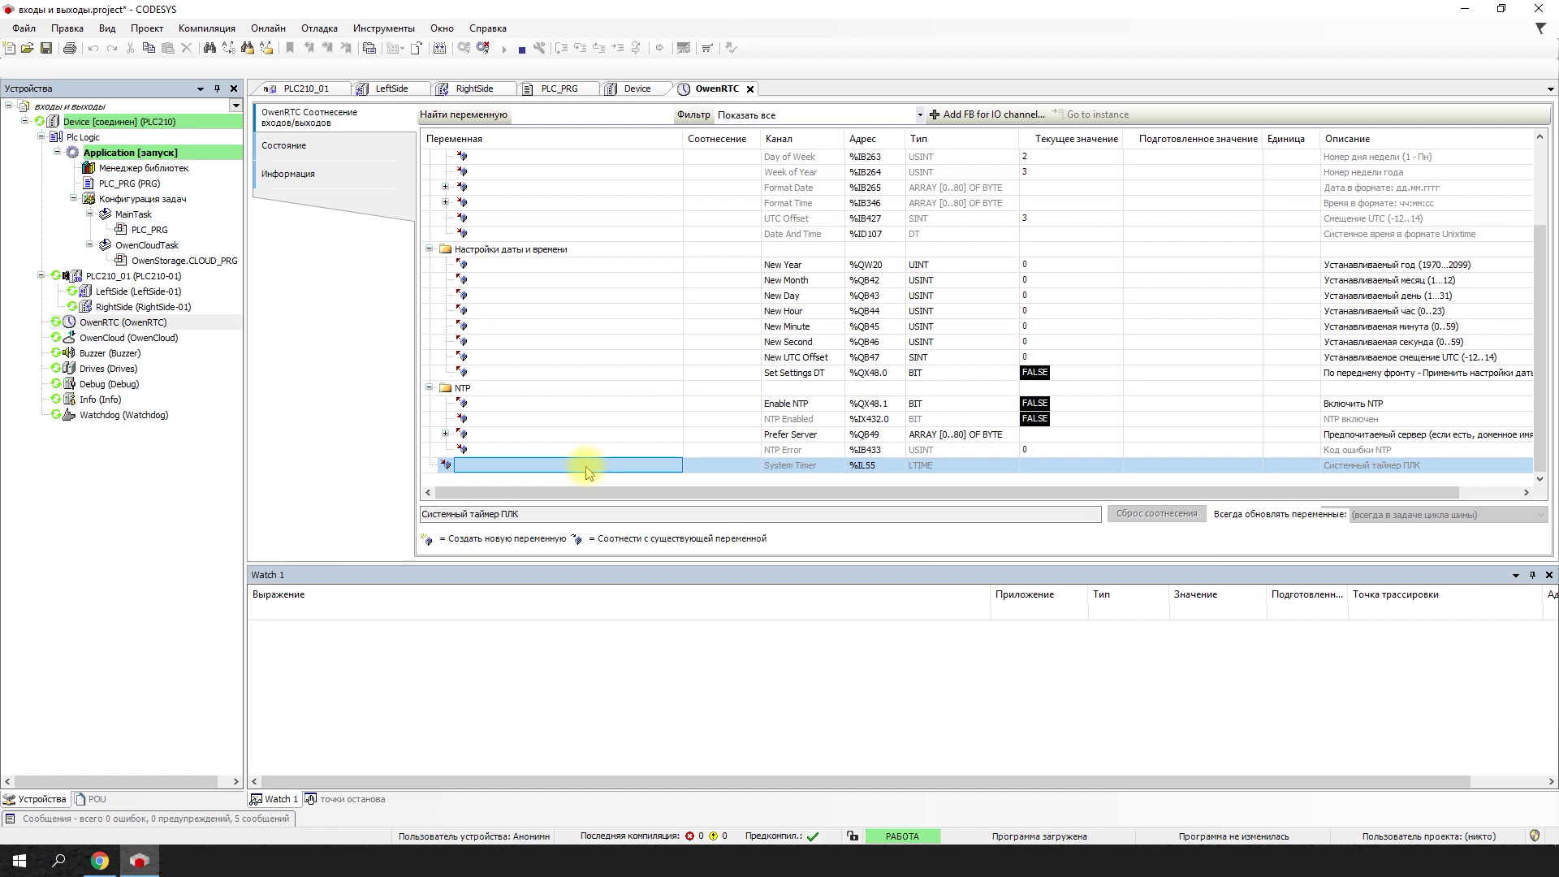
double_click(96, 339)
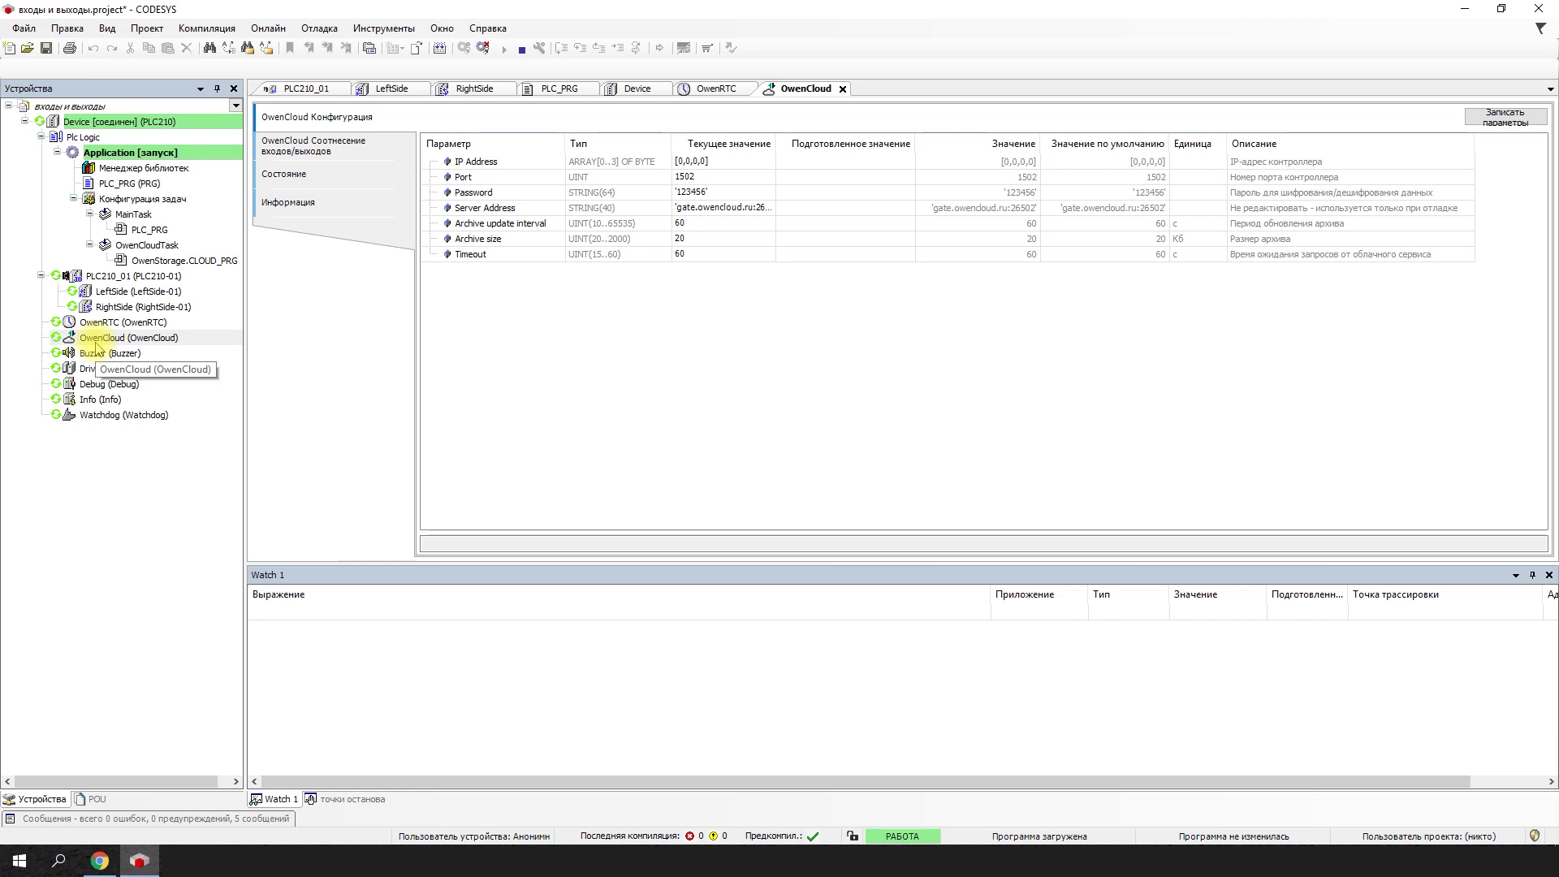
Test the controller's buzzer by writing TRUE and then FALSE to the Buzzer node's Enable Buzzer channel
double_click(94, 355)
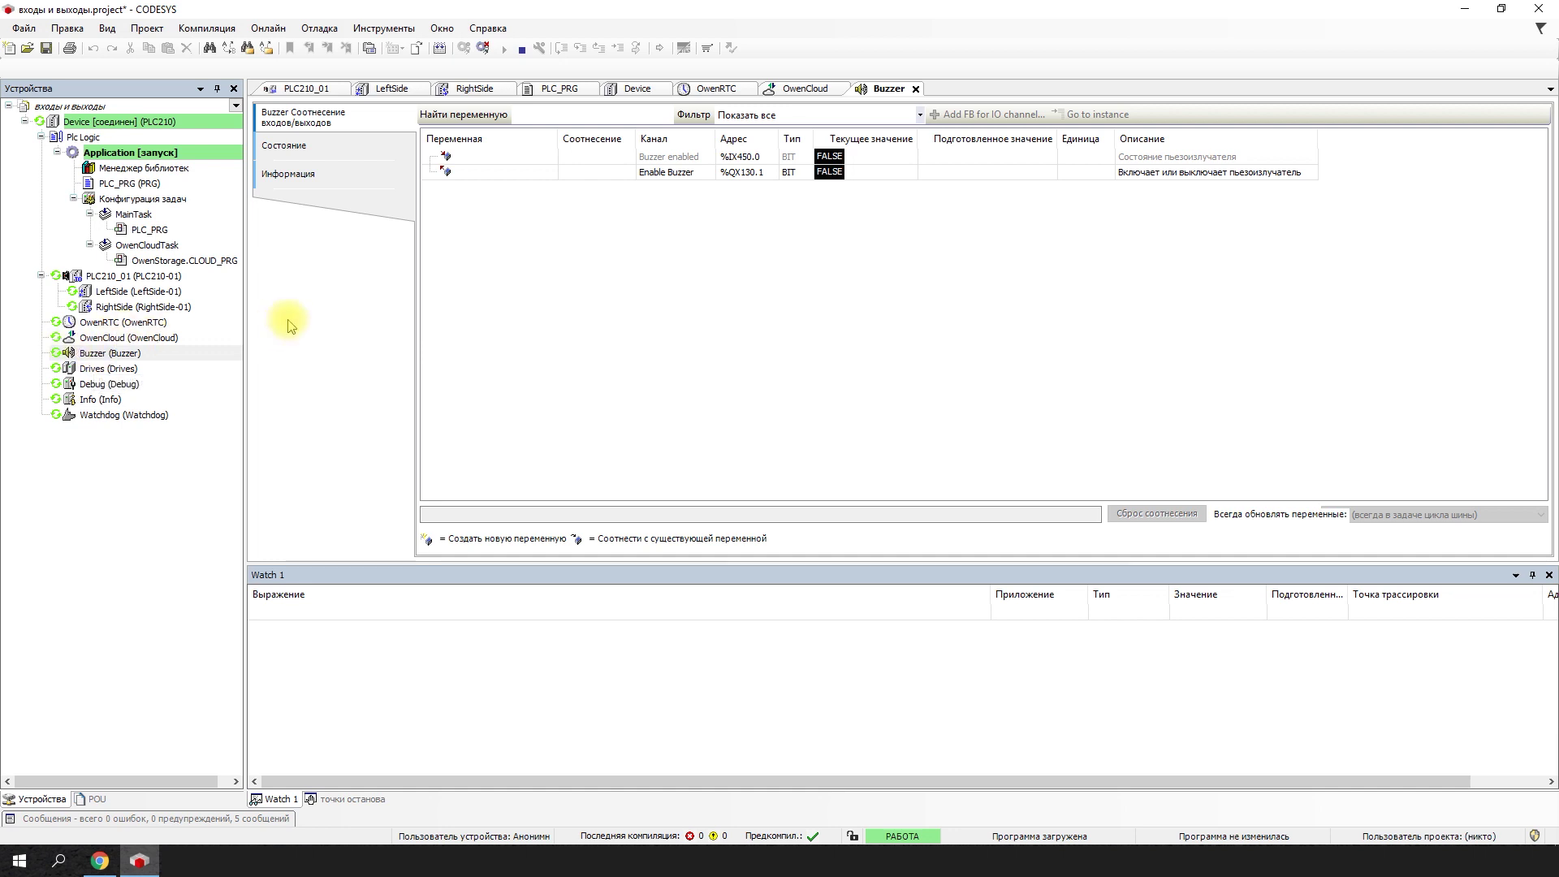
left_click(960, 175)
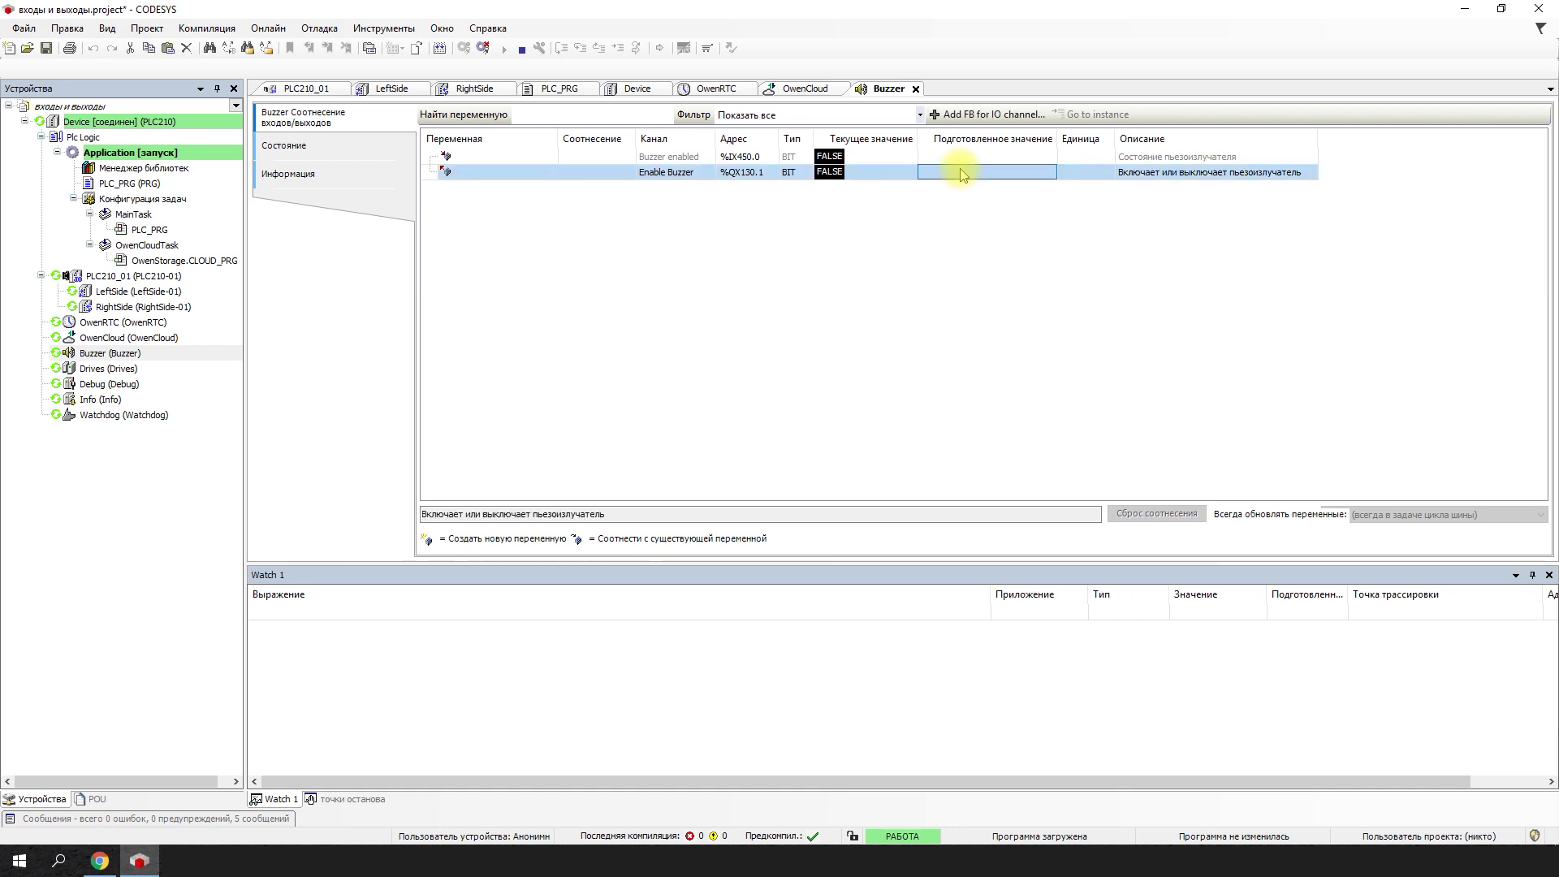
key("ctrl+F7")
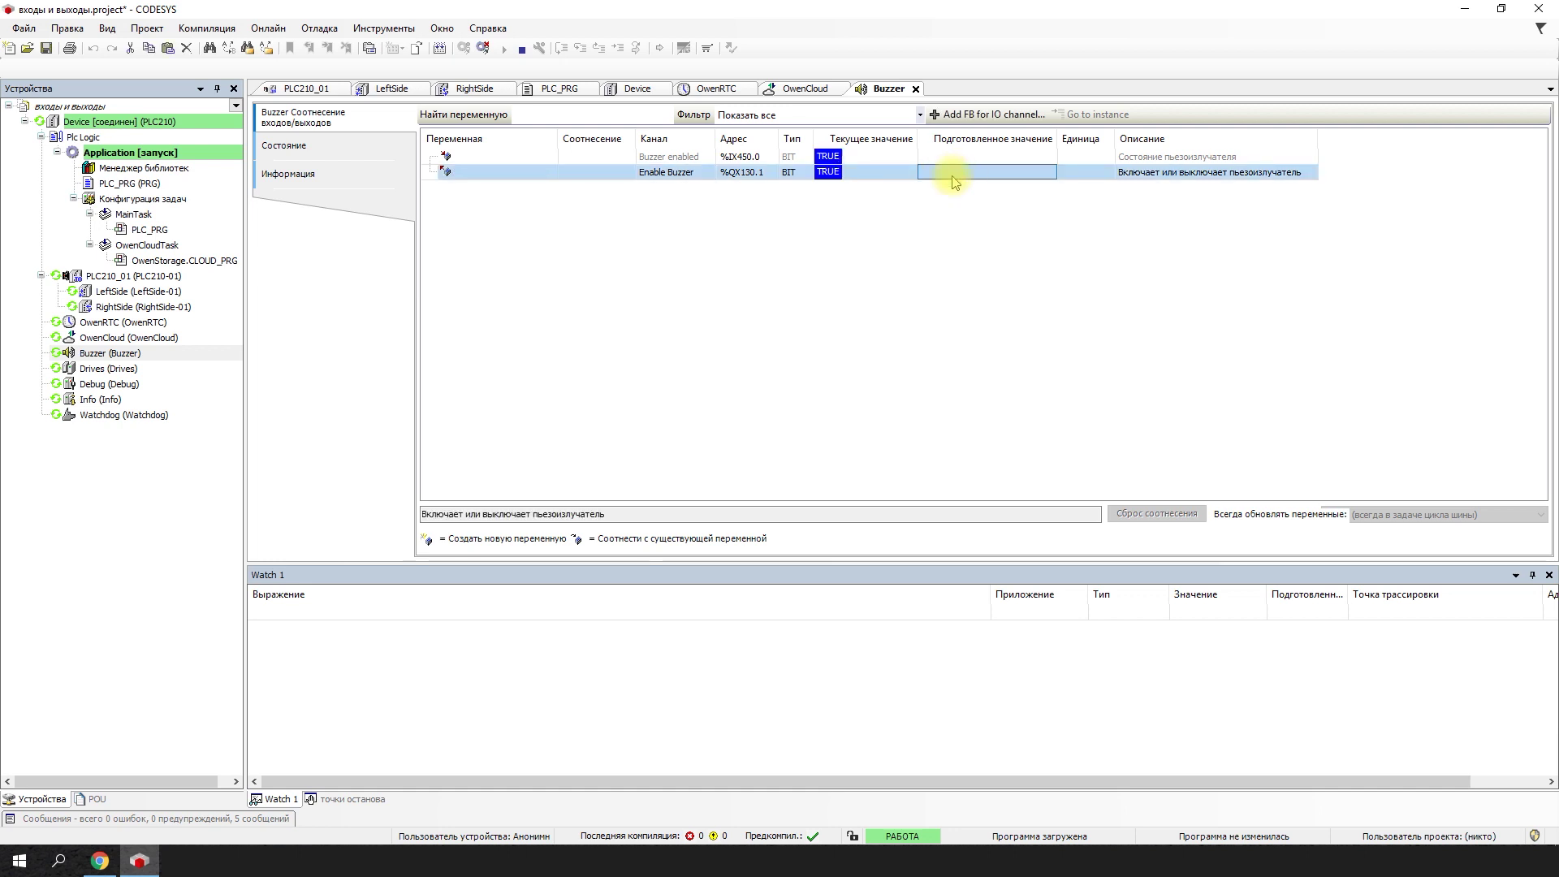
left_click(954, 180)
key("ctrl+F7")
left_click(951, 245)
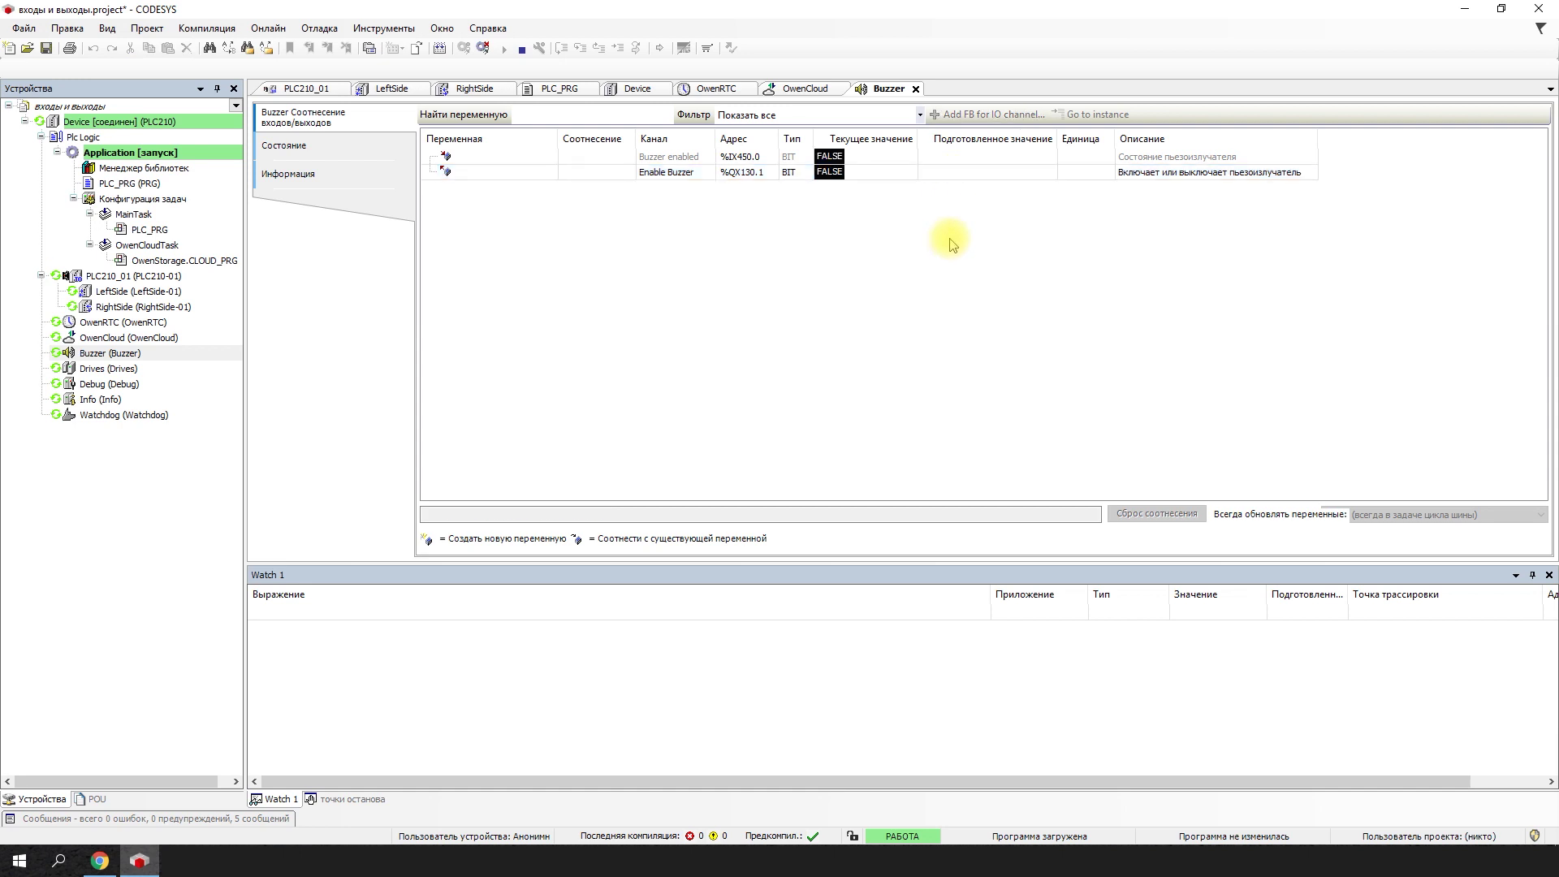
Enable the Drives device by writing TRUE to its Enable Drives channel
double_click(138, 370)
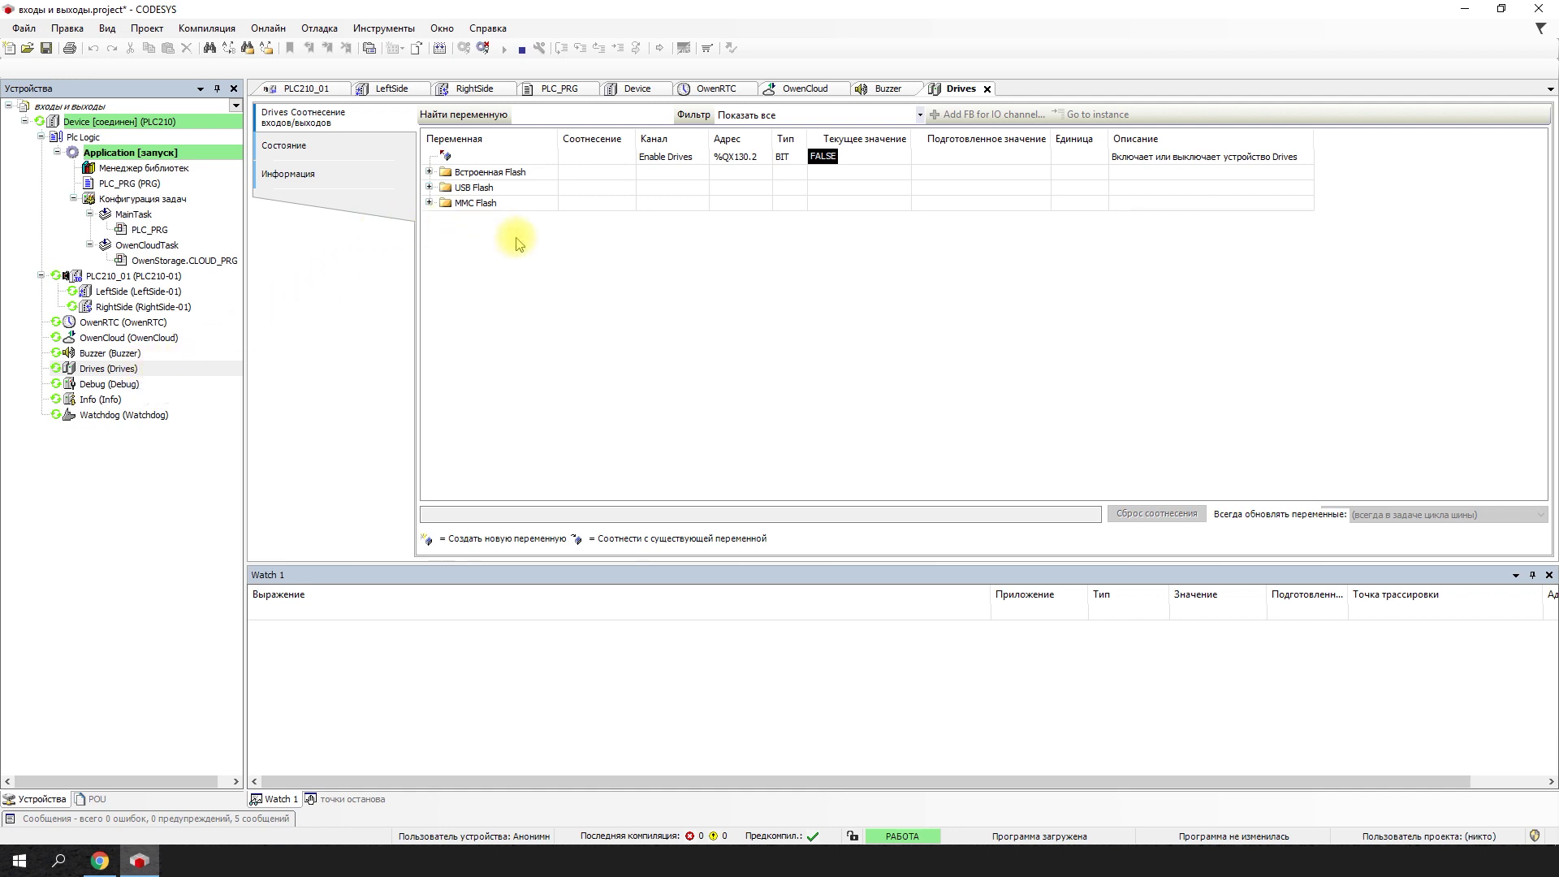
left_click(979, 158)
left_click(978, 158)
key("ctrl+F7")
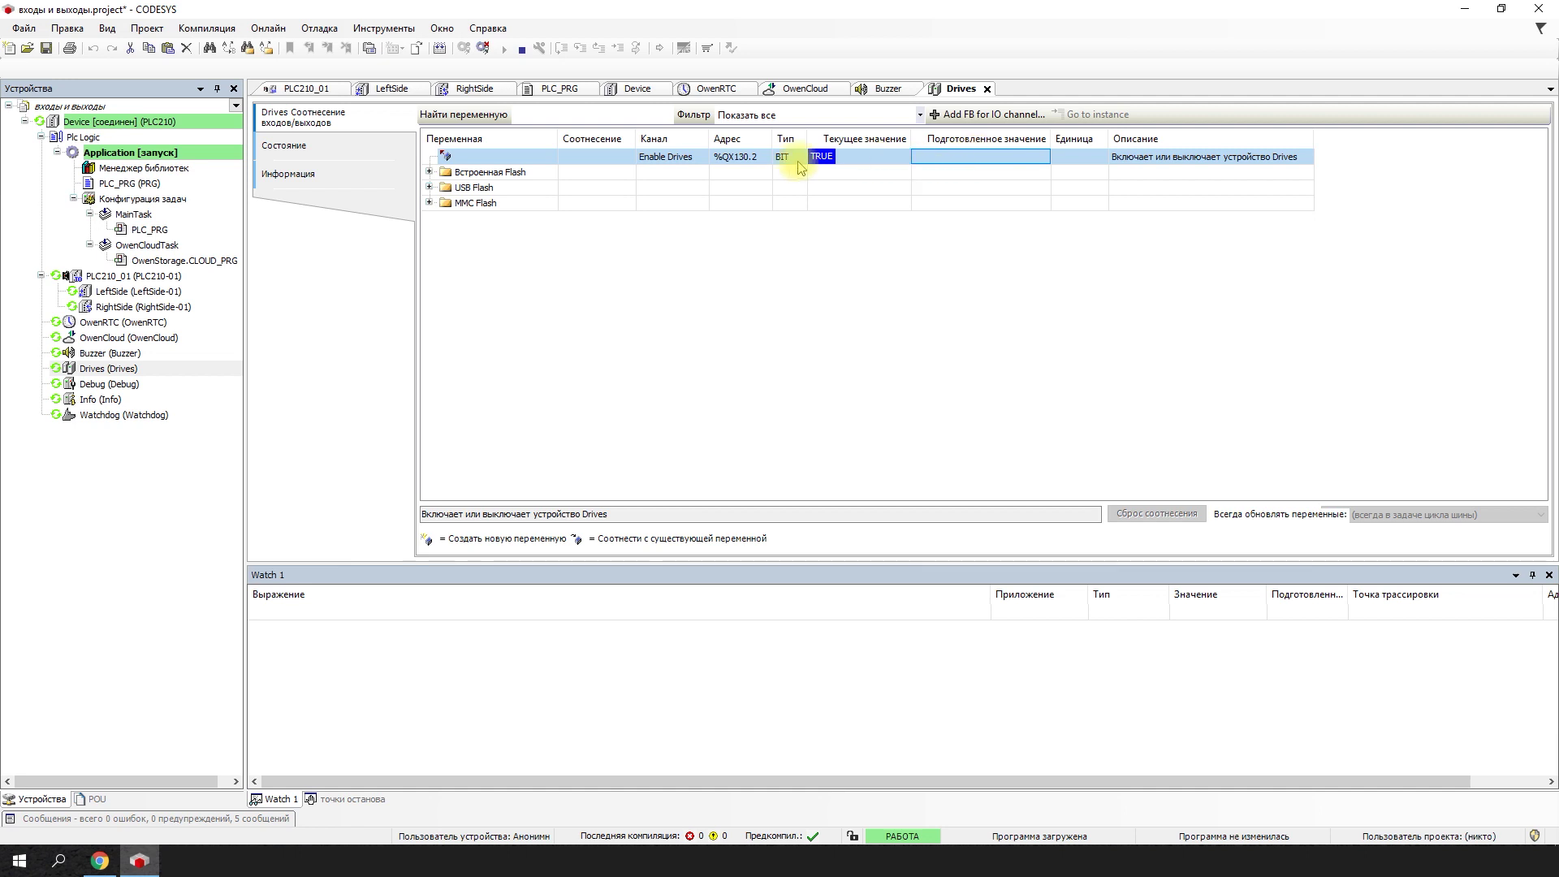
Expand the Drives node's memory channel groups and unmount the USB flash by writing TRUE to USB Unmount
left_click(428, 172)
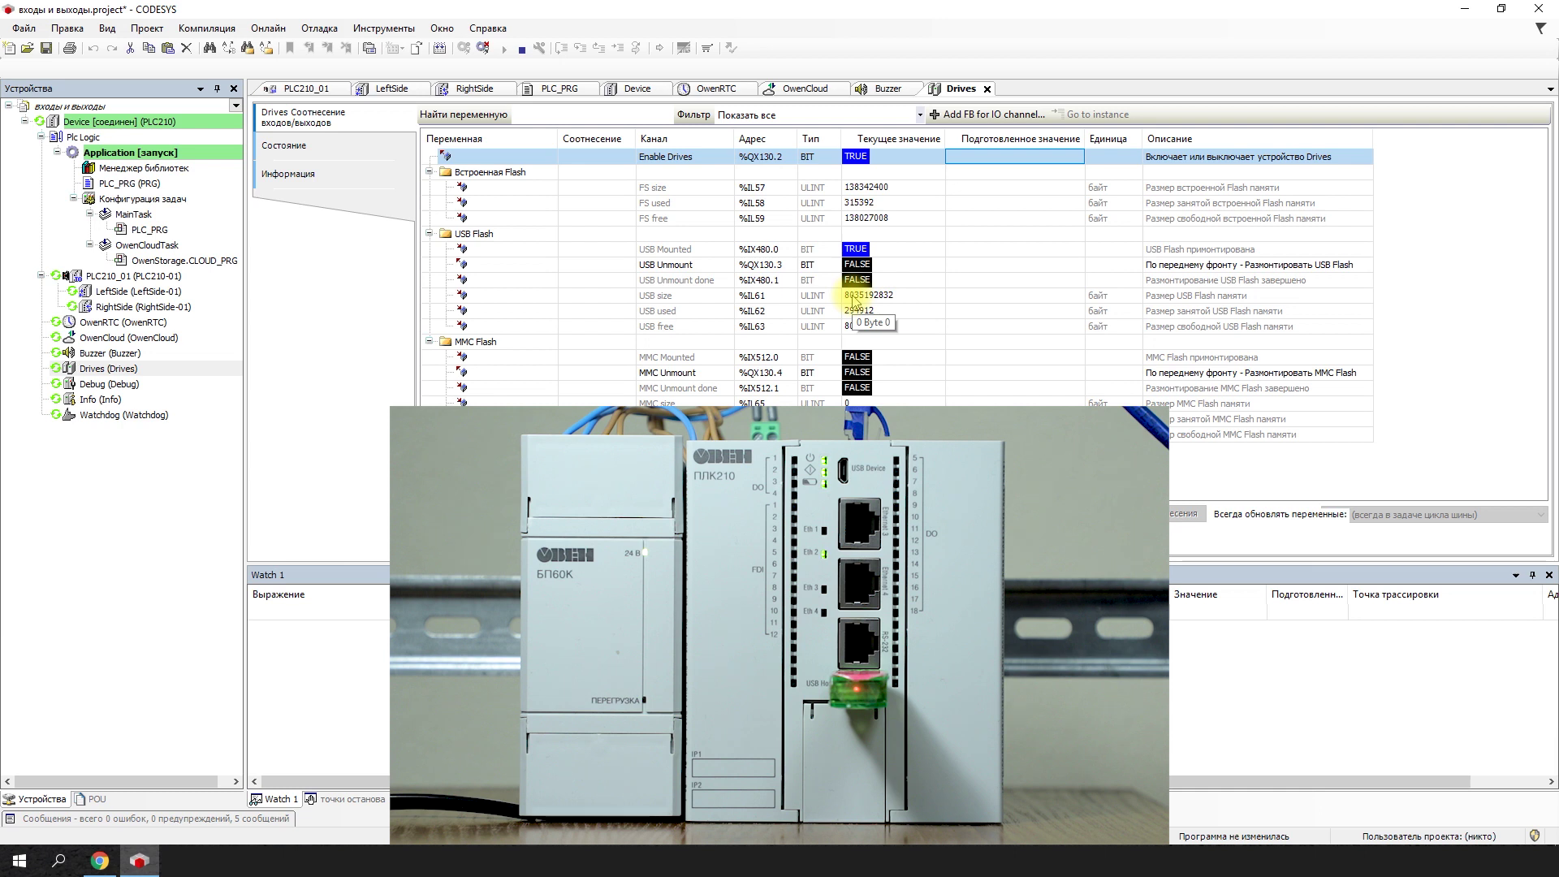
left_click(970, 265)
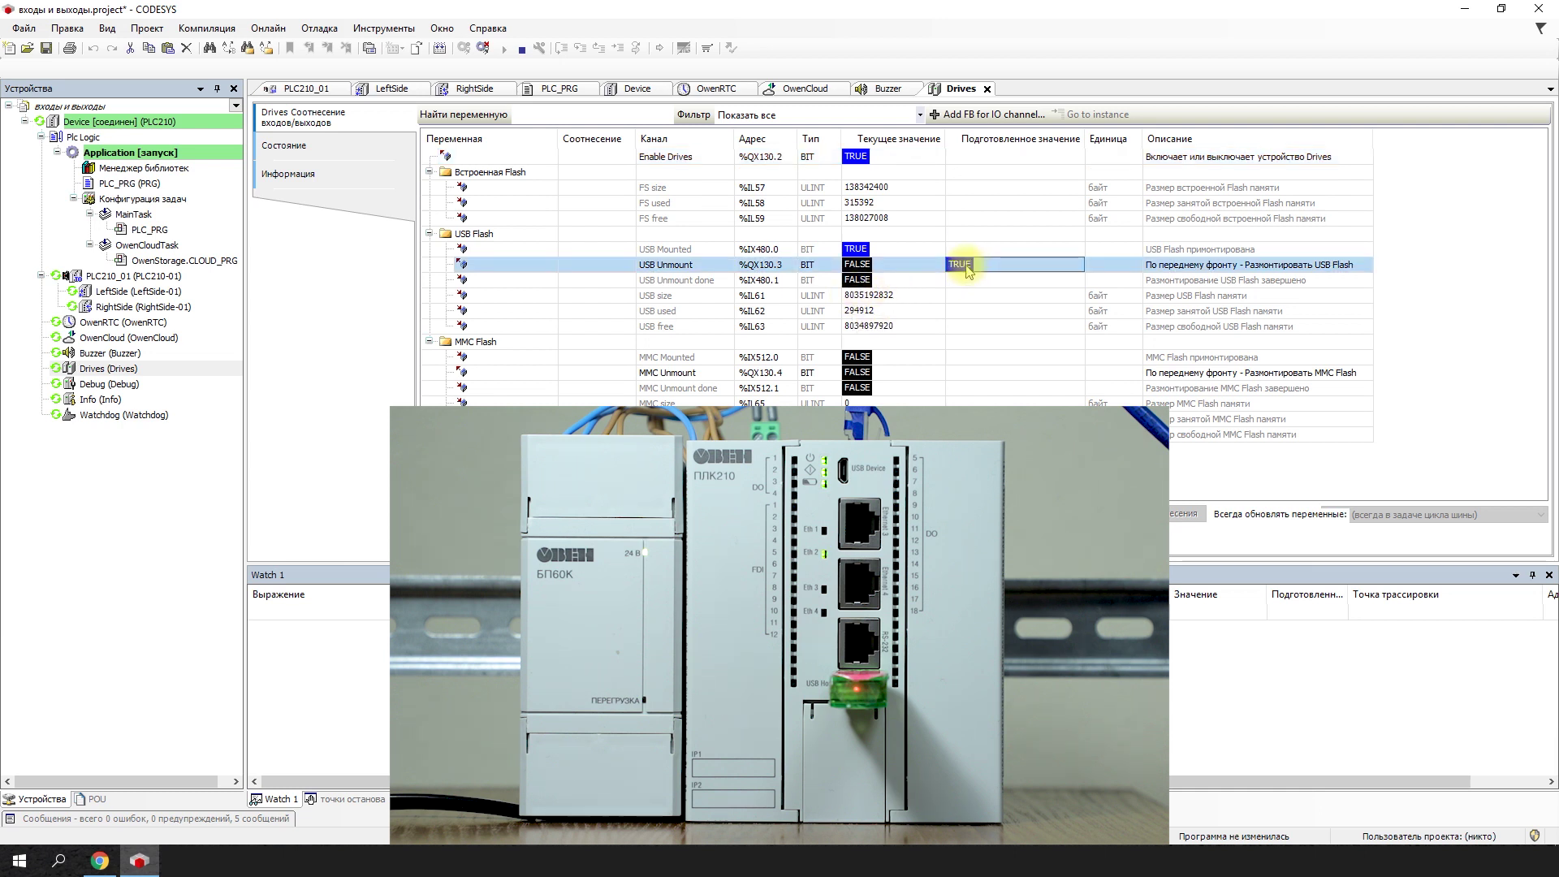
key("ctrl+F7")
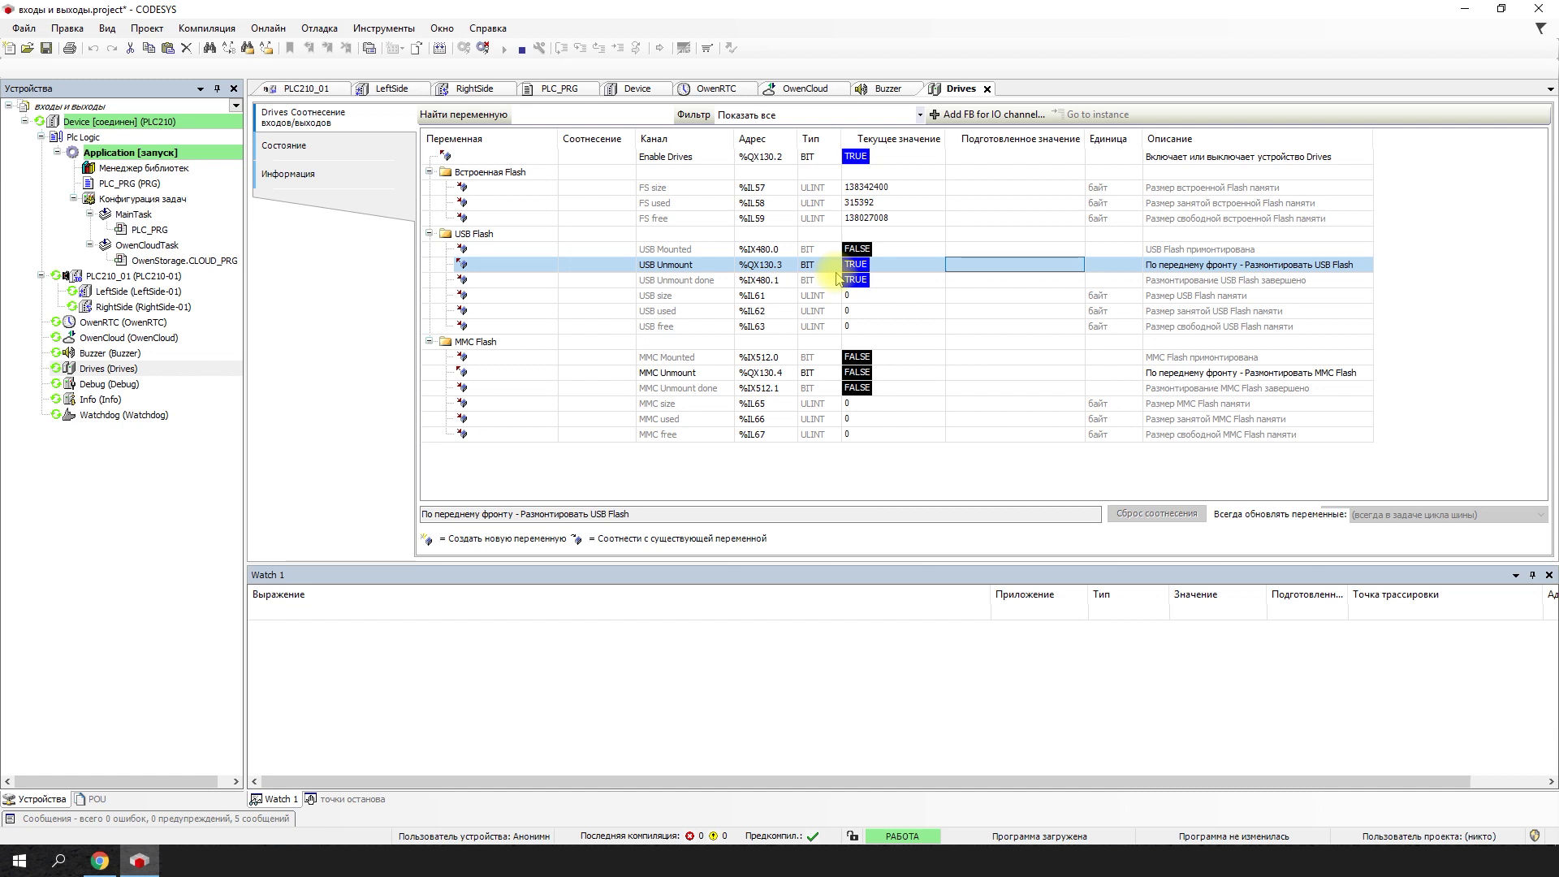
Enable the Debug device by writing TRUE to its Enable Debug channel
double_click(91, 385)
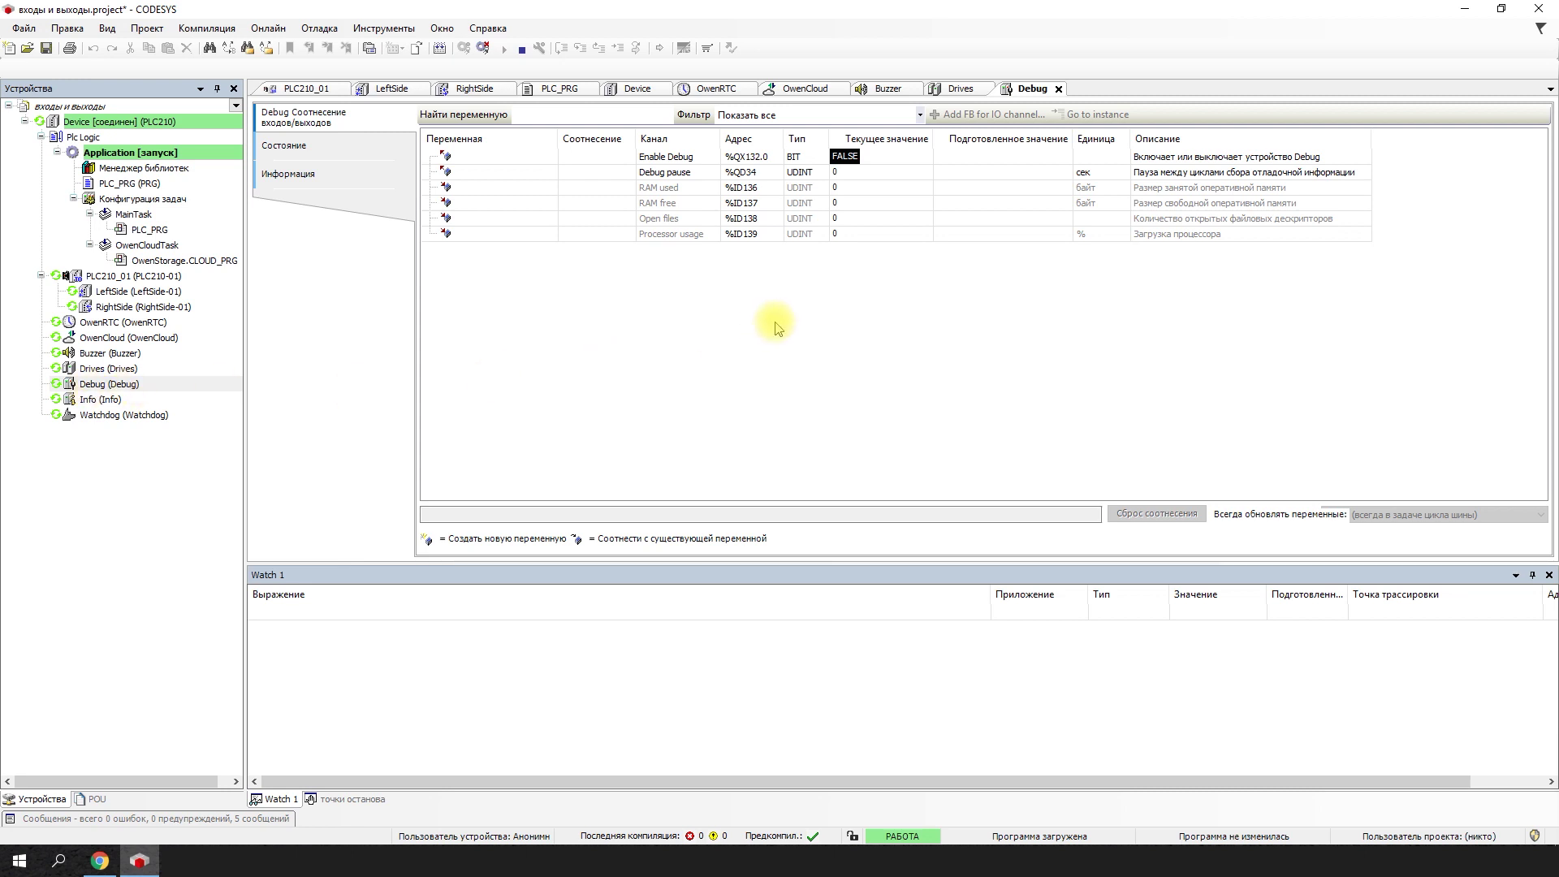
double_click(968, 159)
key("ctrl+F7")
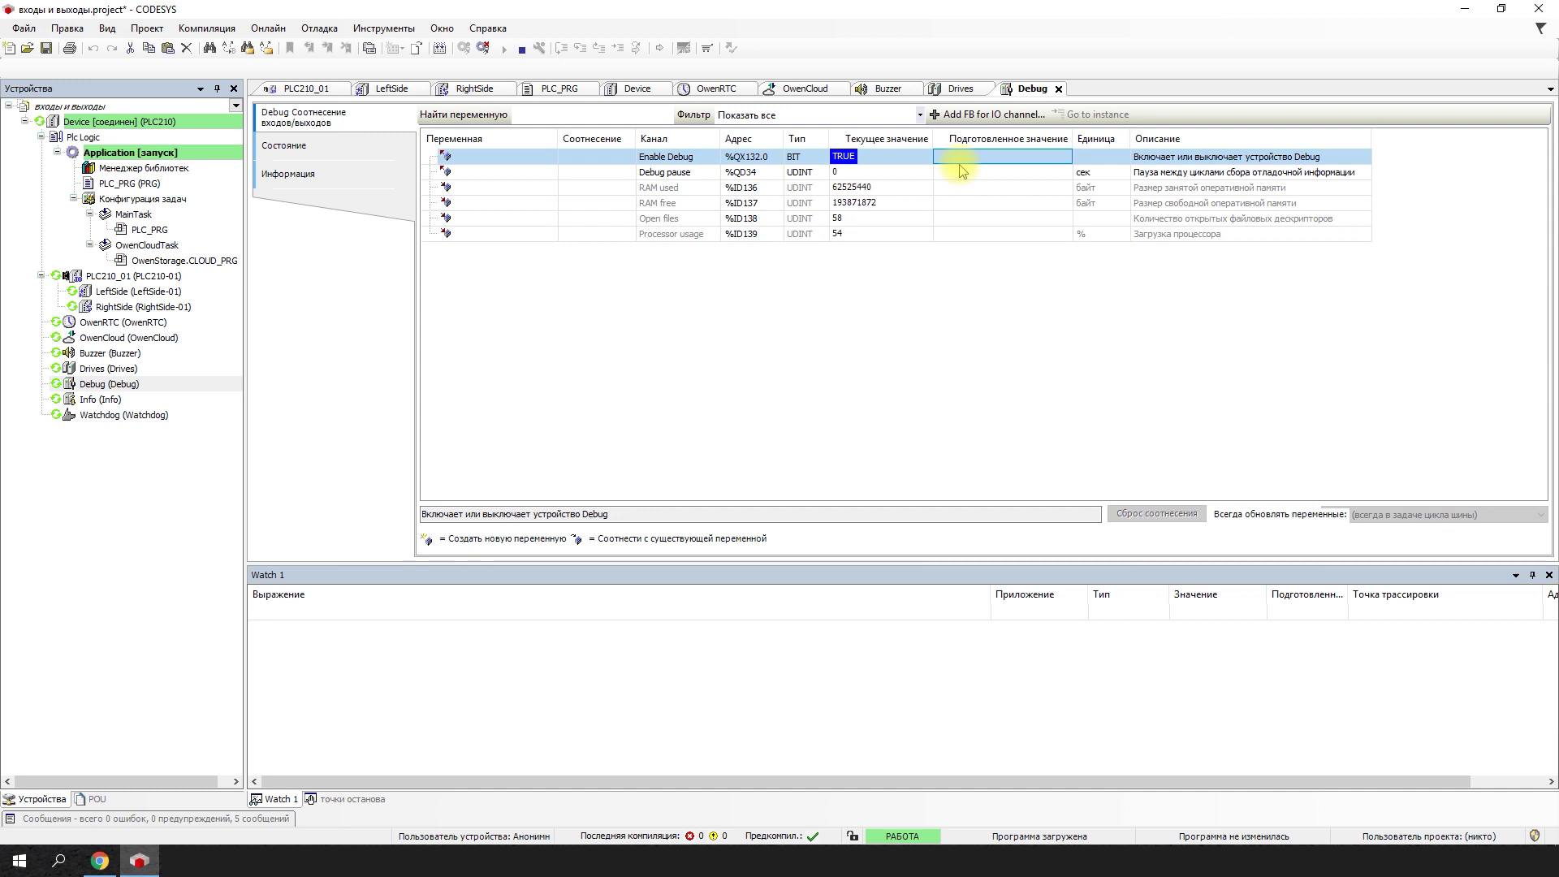
Examine the Info node's device and project information channels, widening the variable column, and open the Watchdog node
left_click(76, 401)
double_click(76, 400)
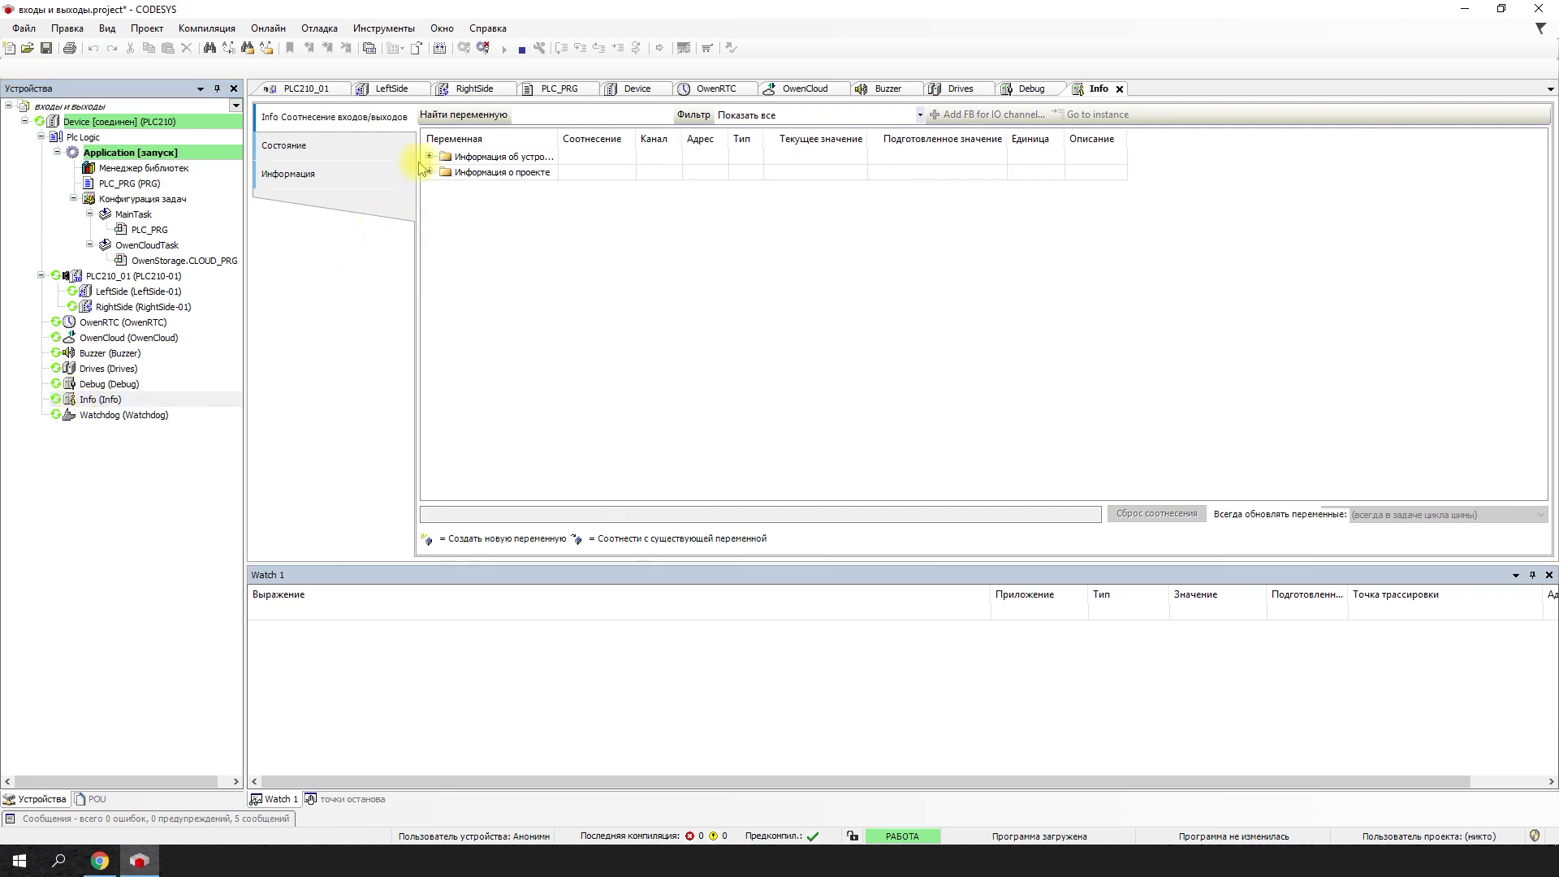
left_click_drag(557, 139, 638, 142)
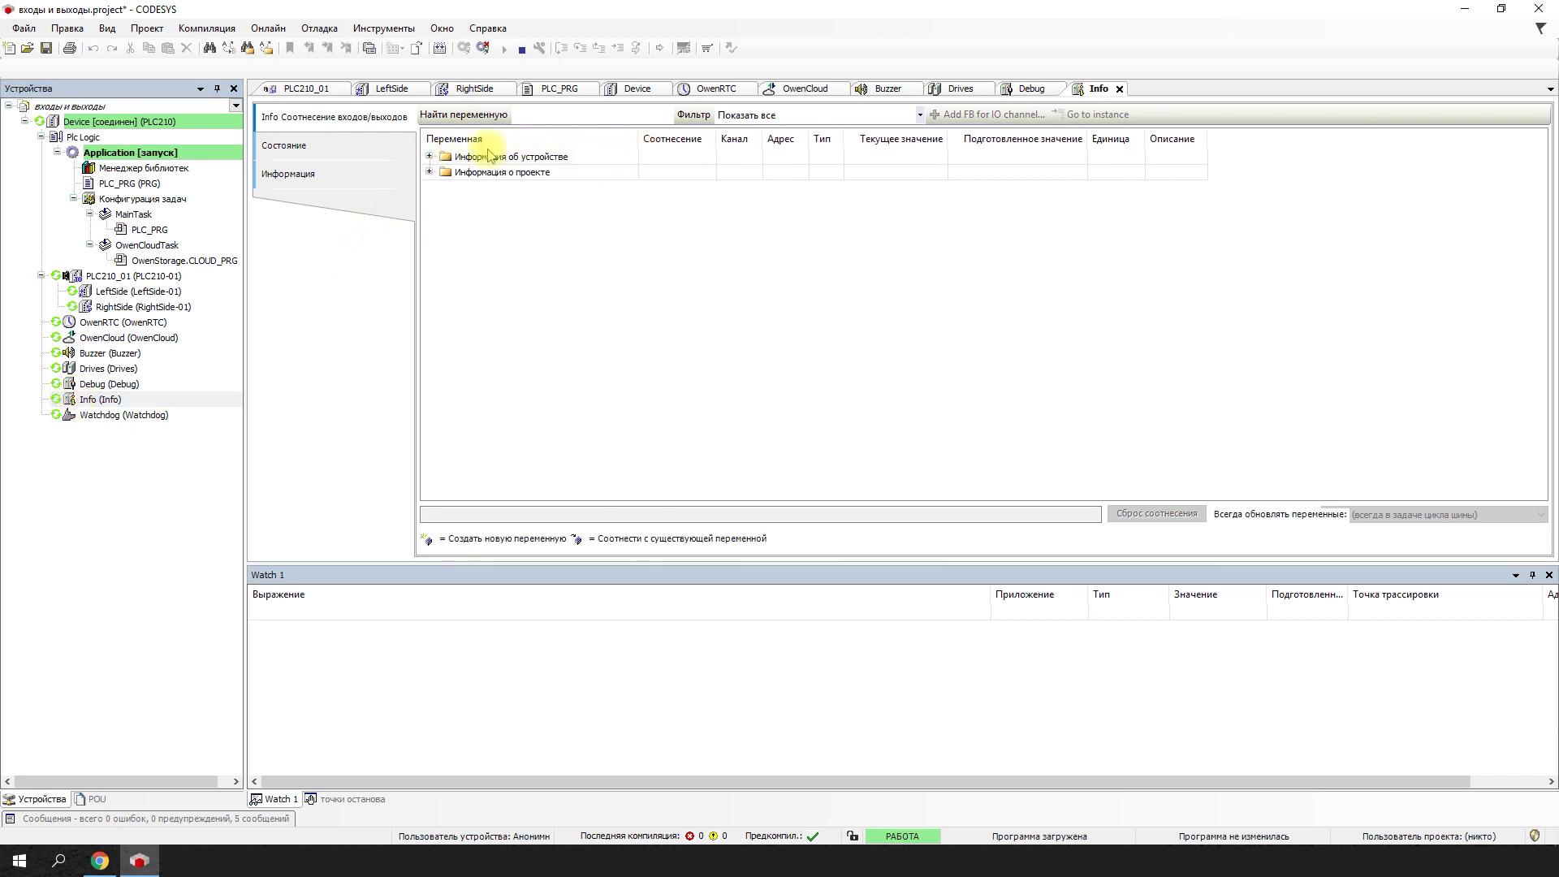
left_click(428, 156)
left_click(429, 280)
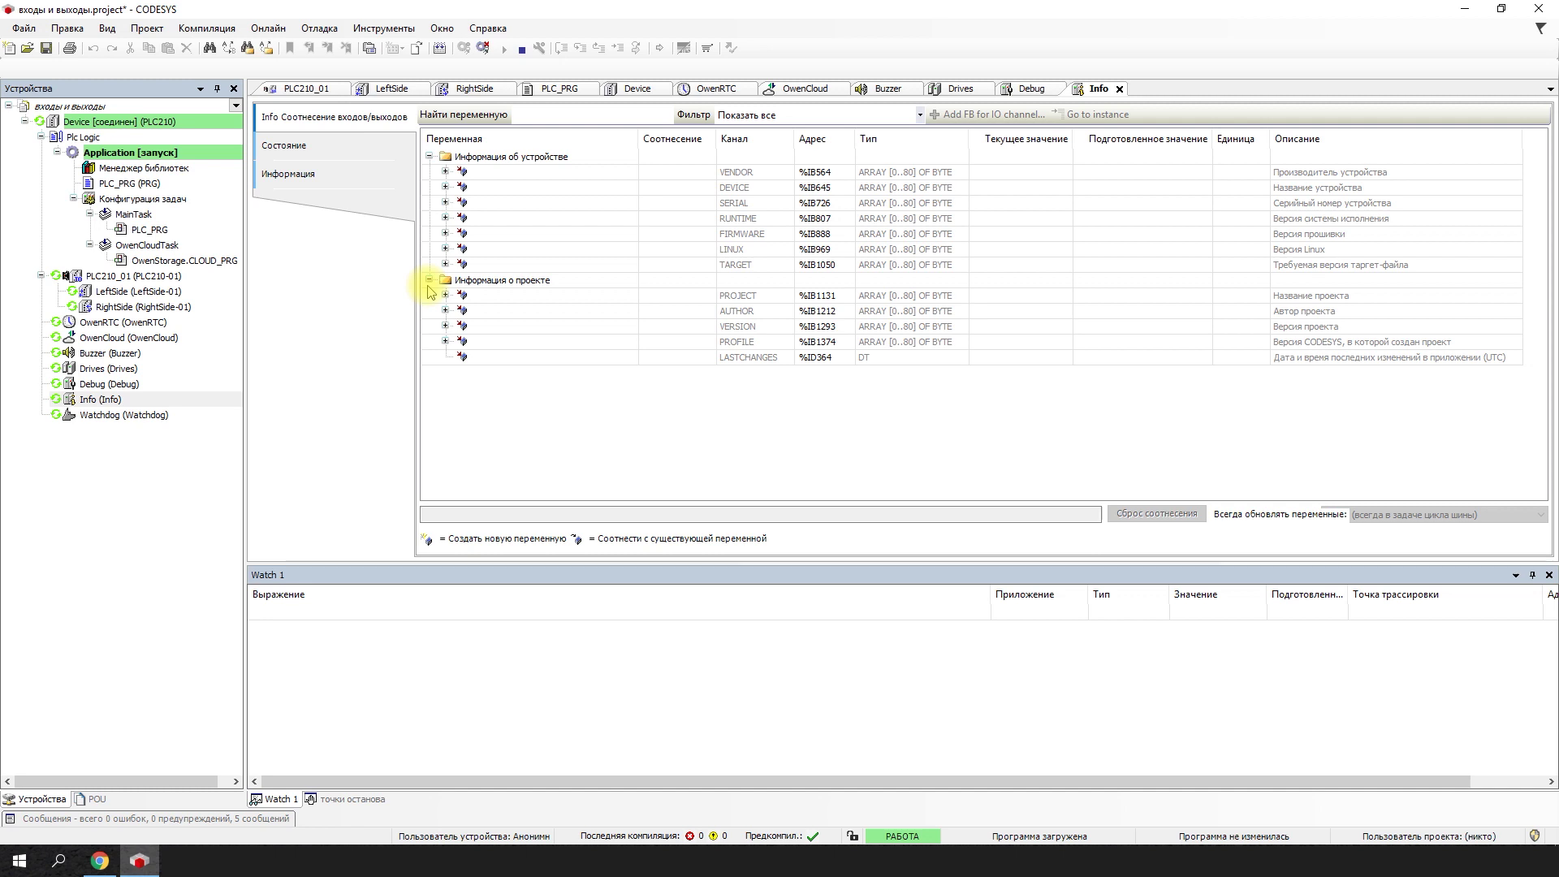
double_click(154, 415)
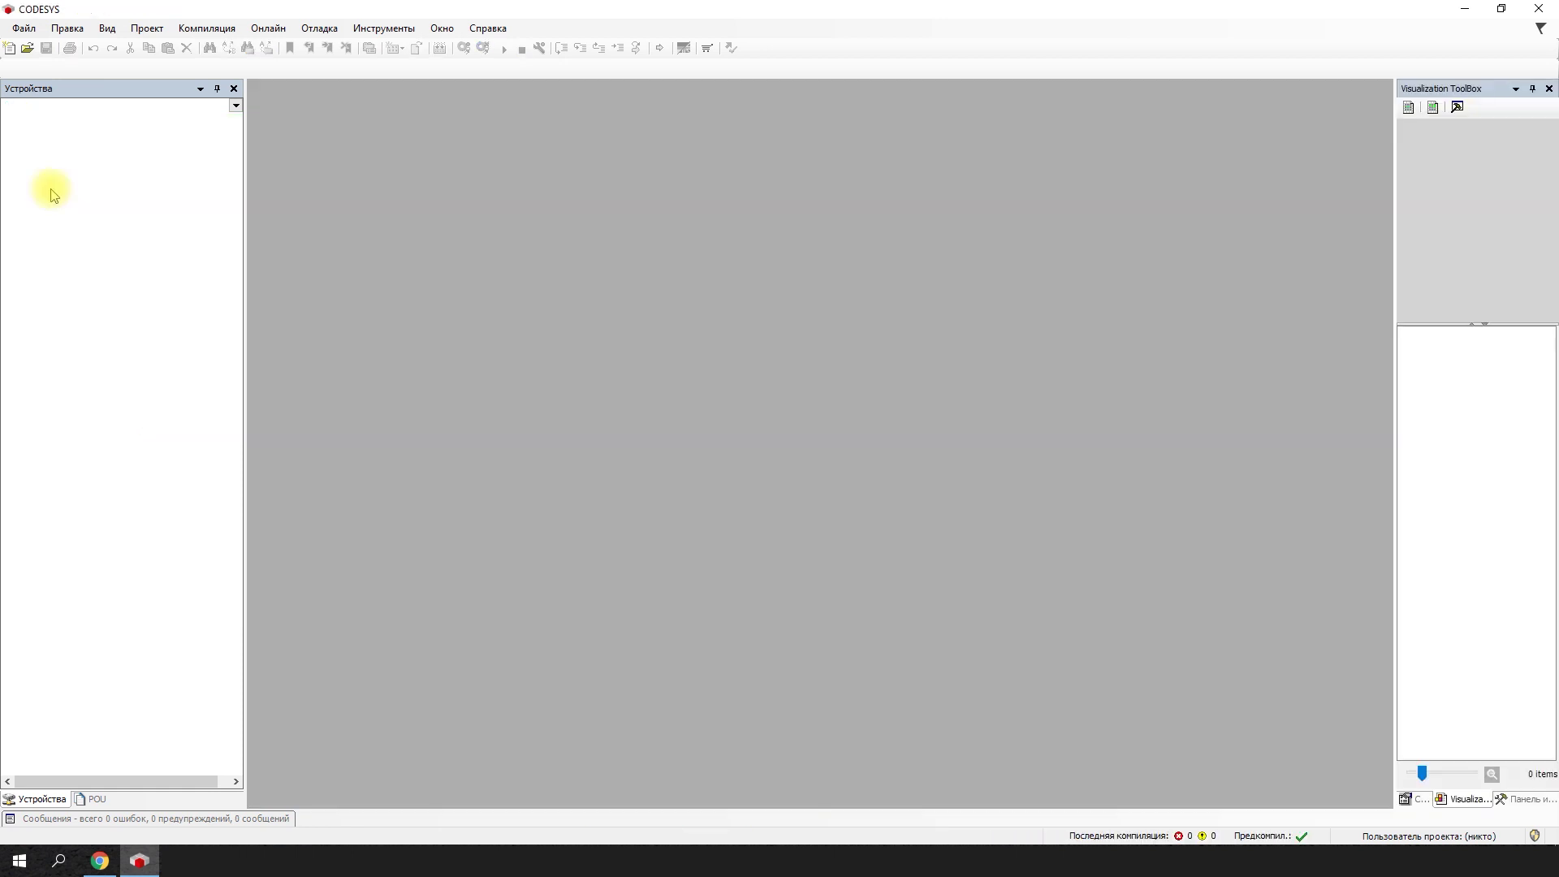
Create a new project named шаблоны from the PLC210-01 template
left_click(24, 28)
left_click(37, 47)
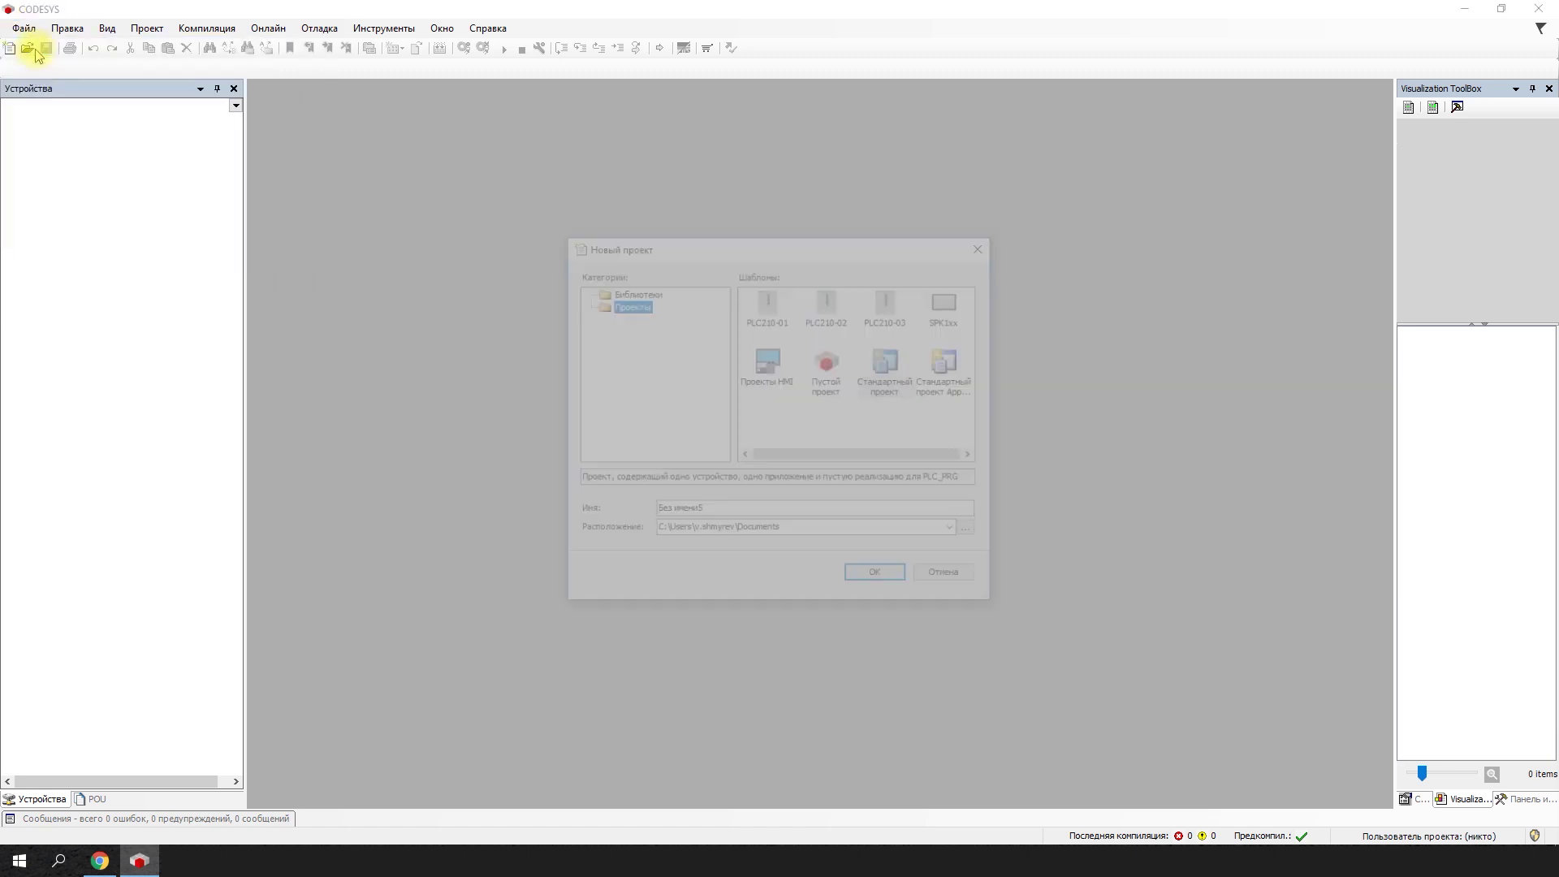
left_click(714, 504)
type("шаблоны")
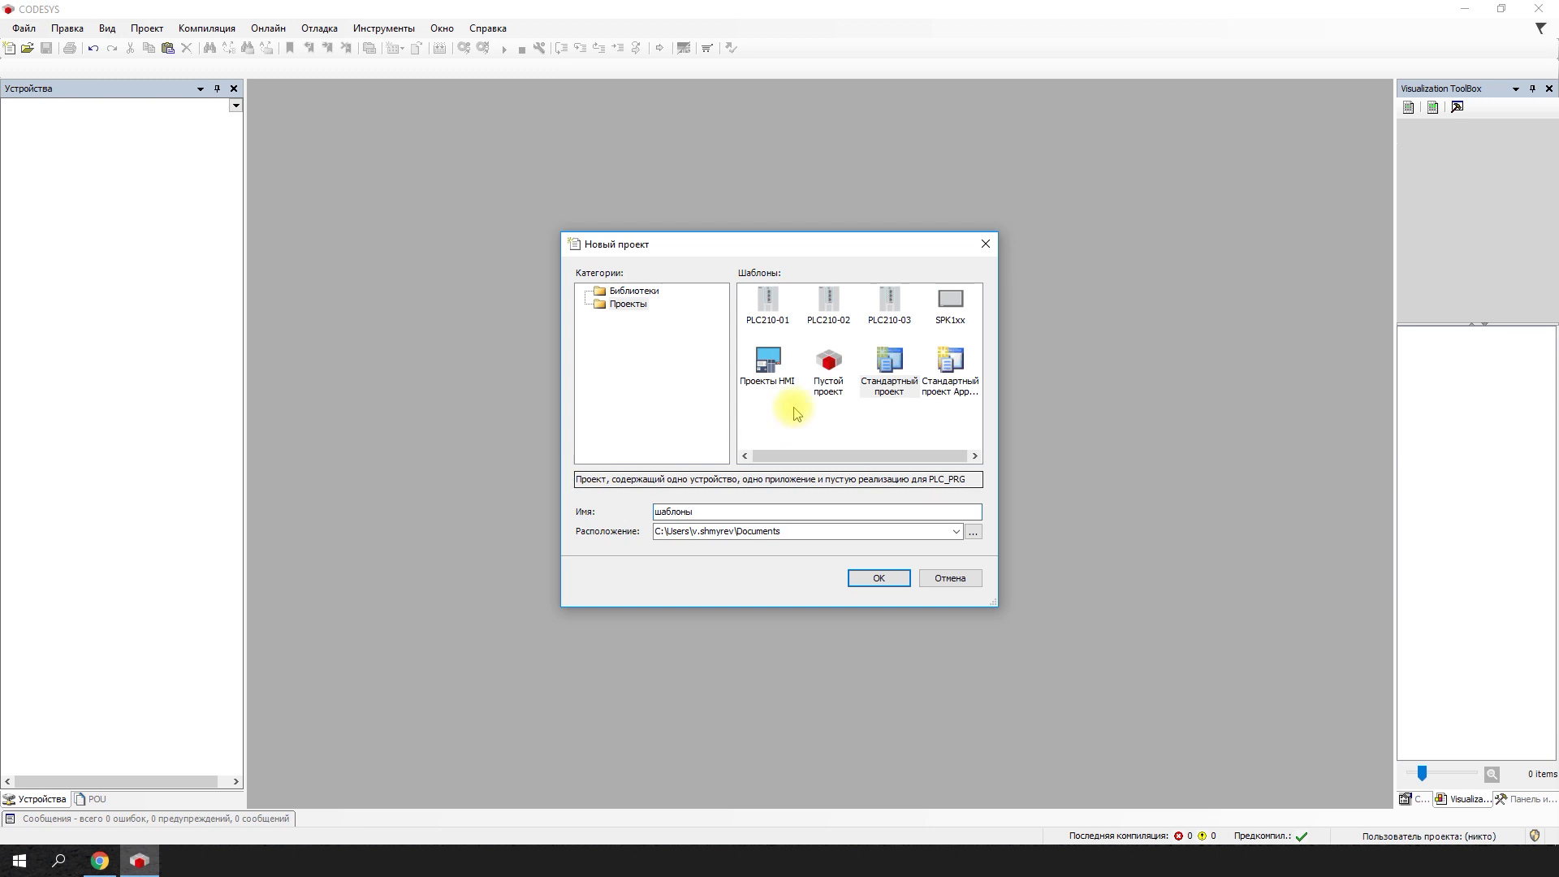
left_click(763, 307)
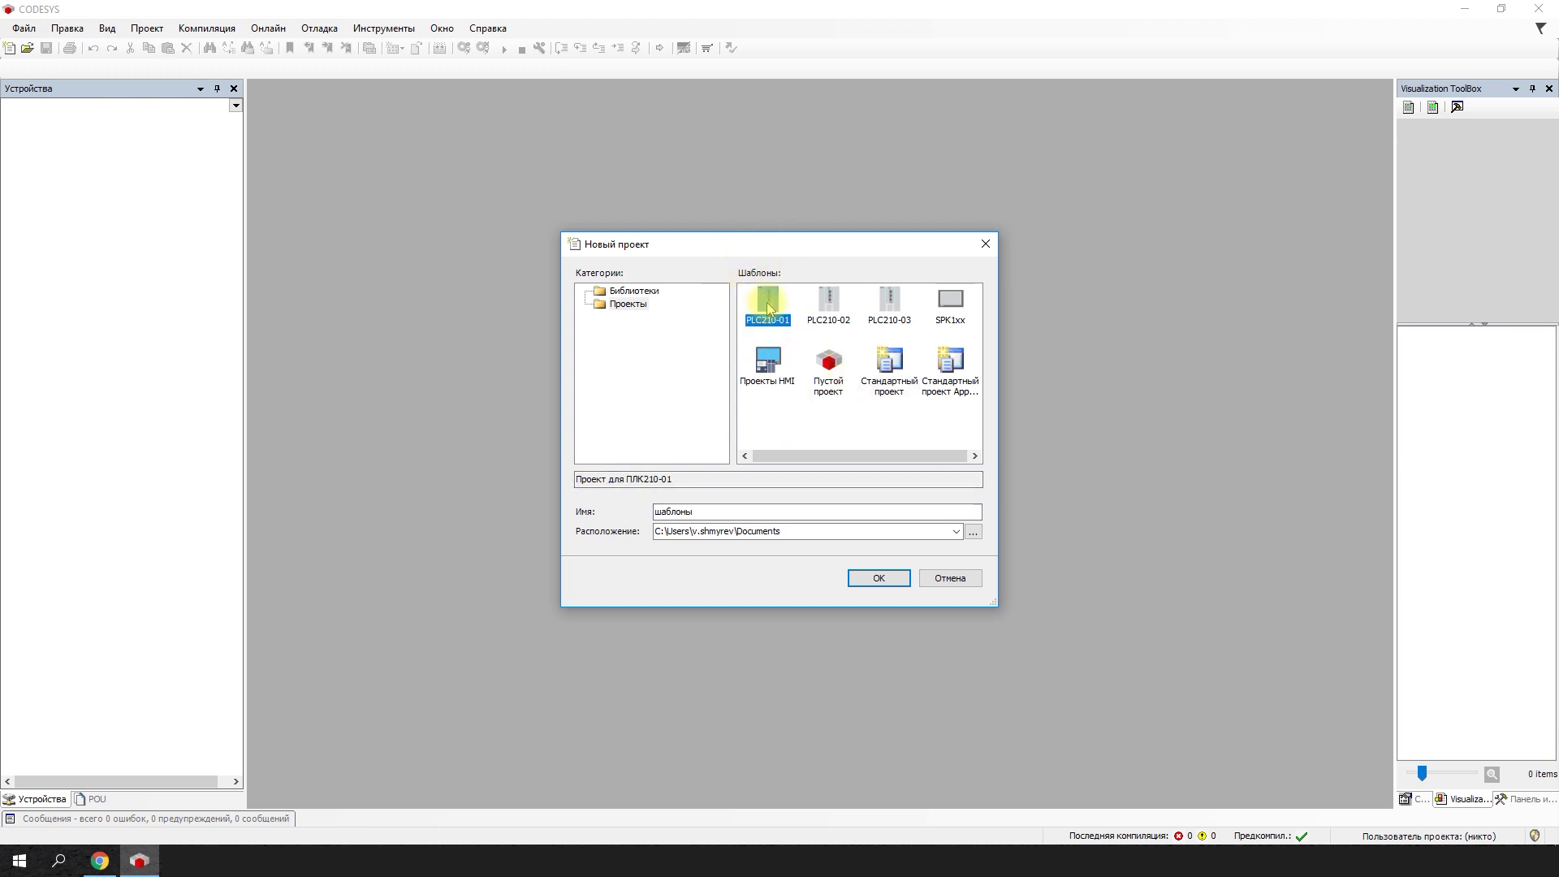
left_click(859, 579)
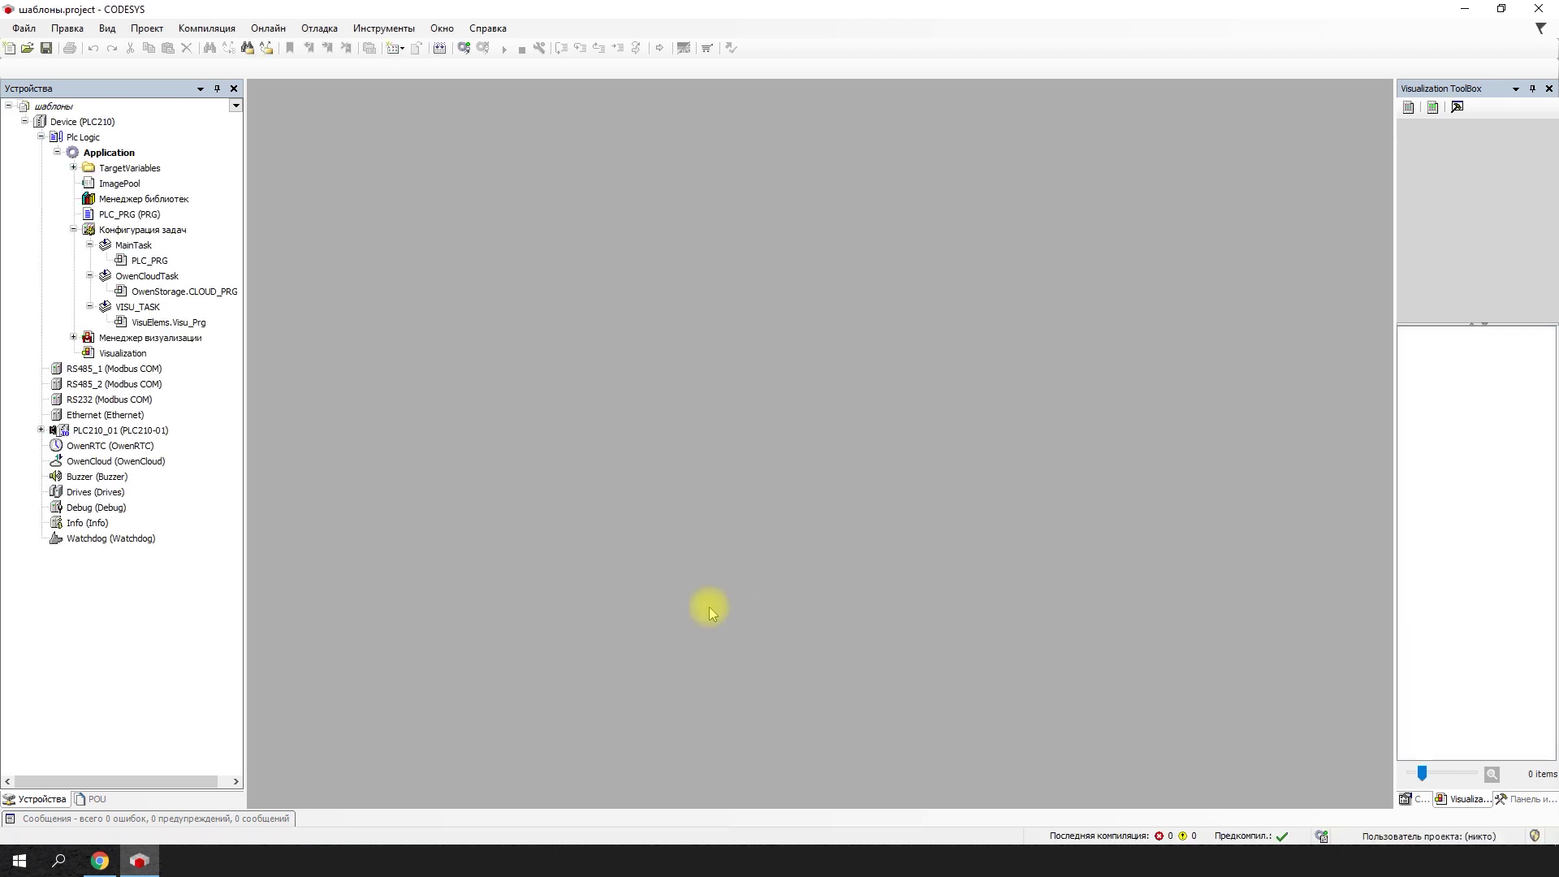
Examine the variables mapped to LeftSide's Вход 1 counter channels and the TargetVars global variable list in TargetVariables
left_click(42, 430)
double_click(73, 446)
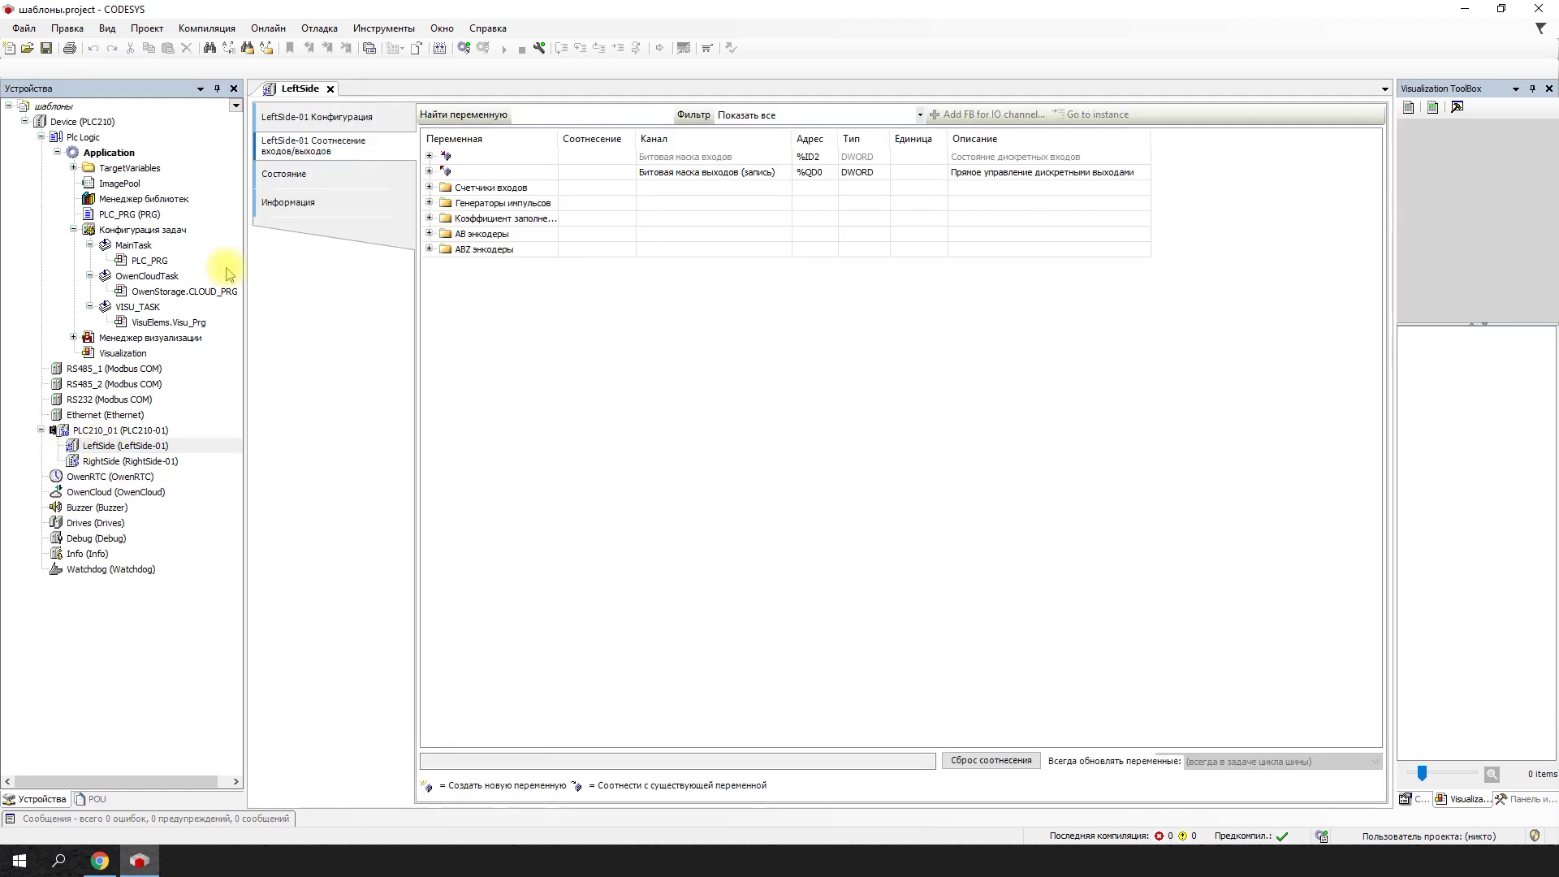
left_click(429, 188)
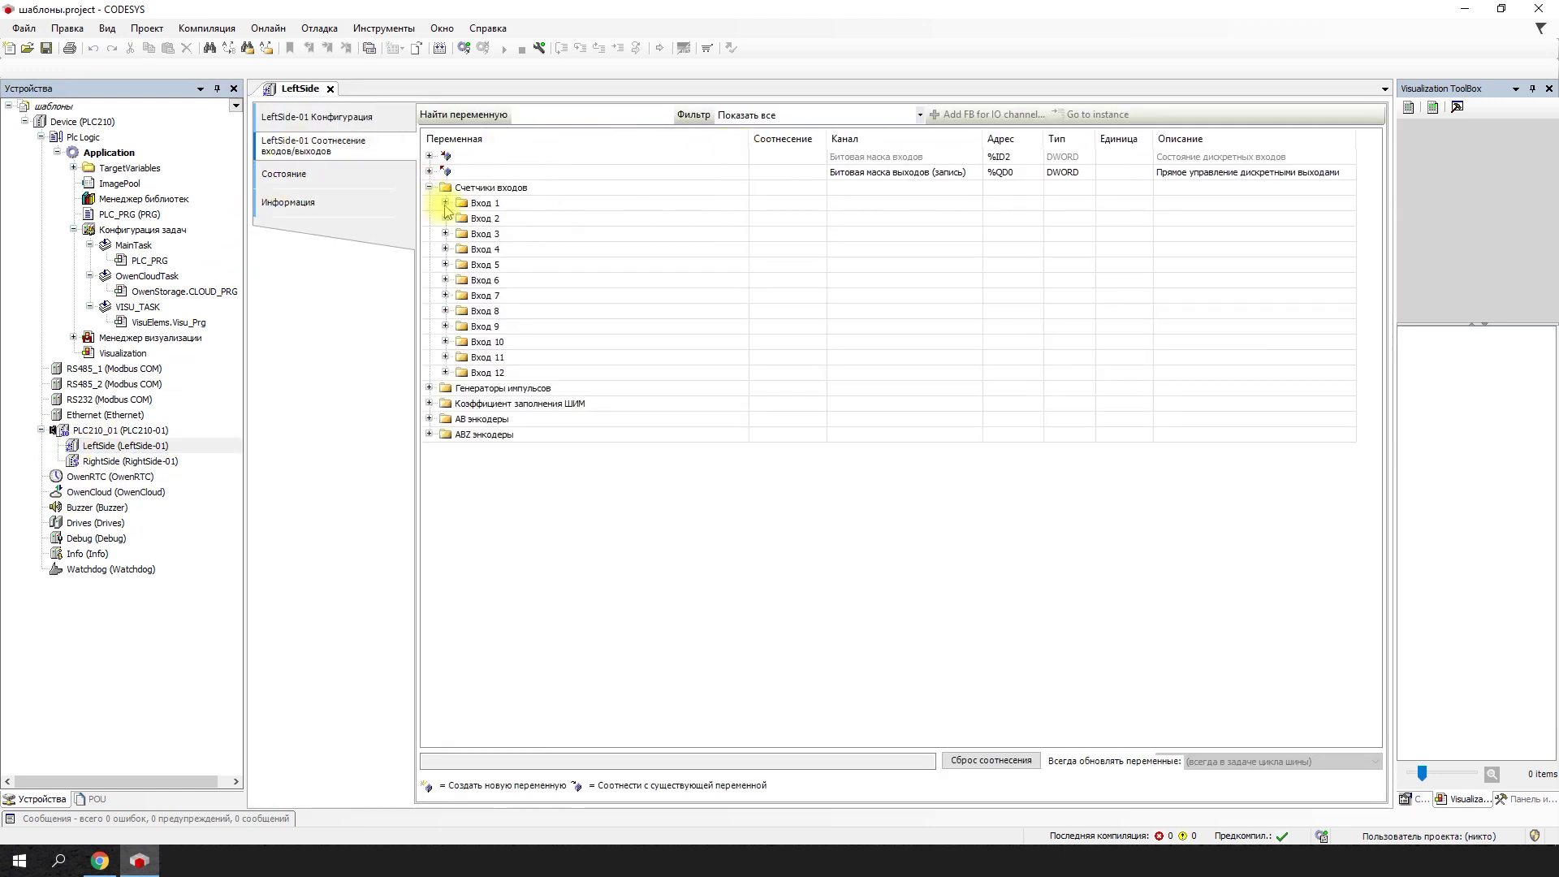
left_click(445, 203)
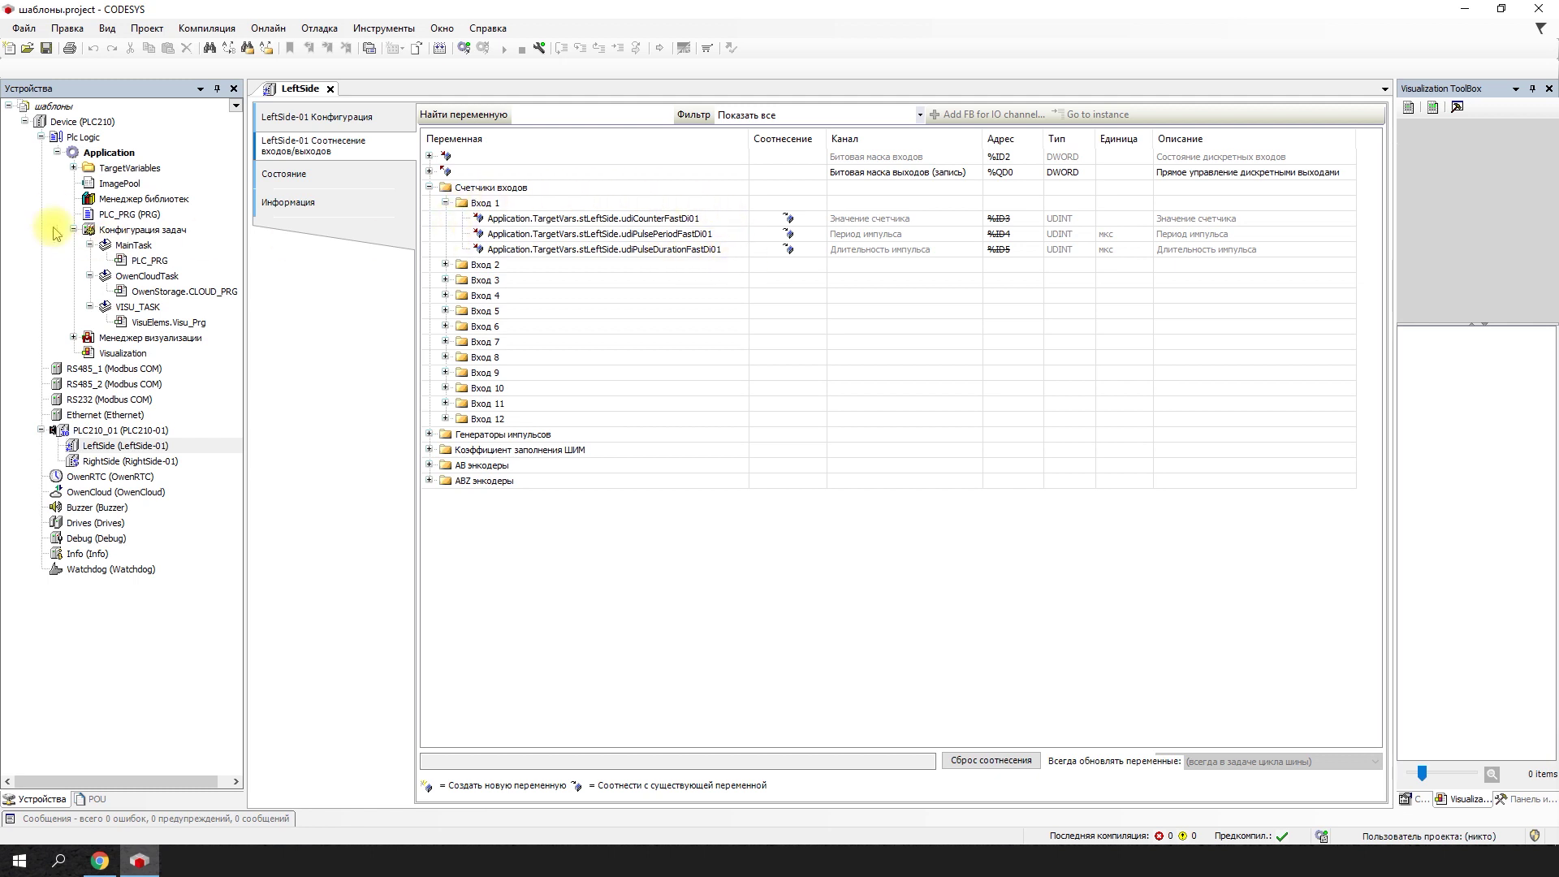
left_click(74, 168)
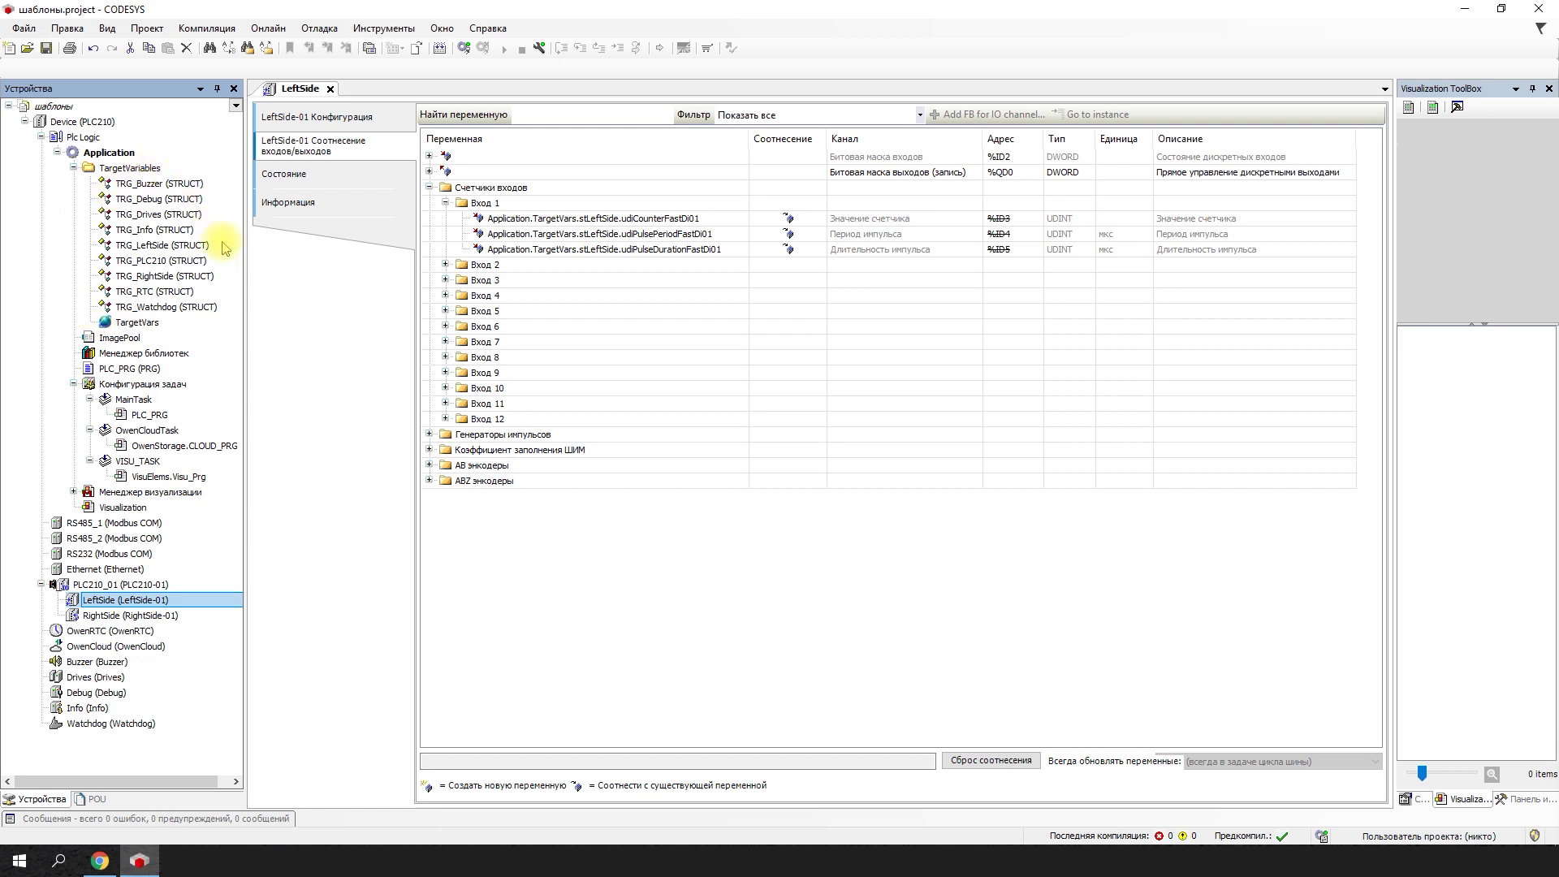
double_click(144, 327)
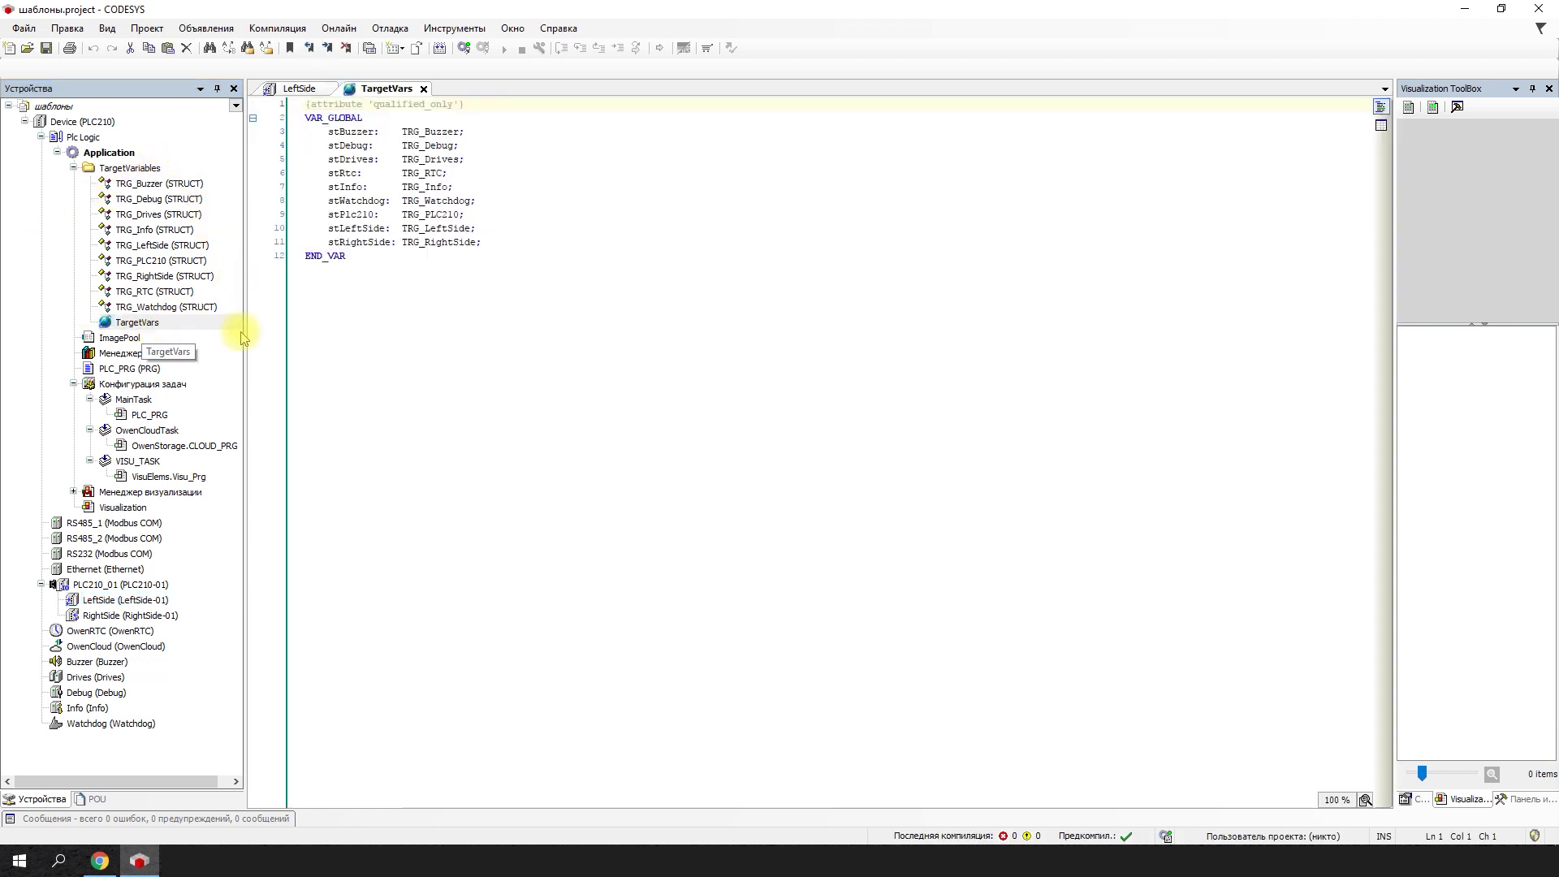
Add the statement TargetVars.stBuzzer.xSet:=true; on a new line below the comment in the PLC_PRG program
double_click(126, 369)
left_click(842, 357)
key("Return")
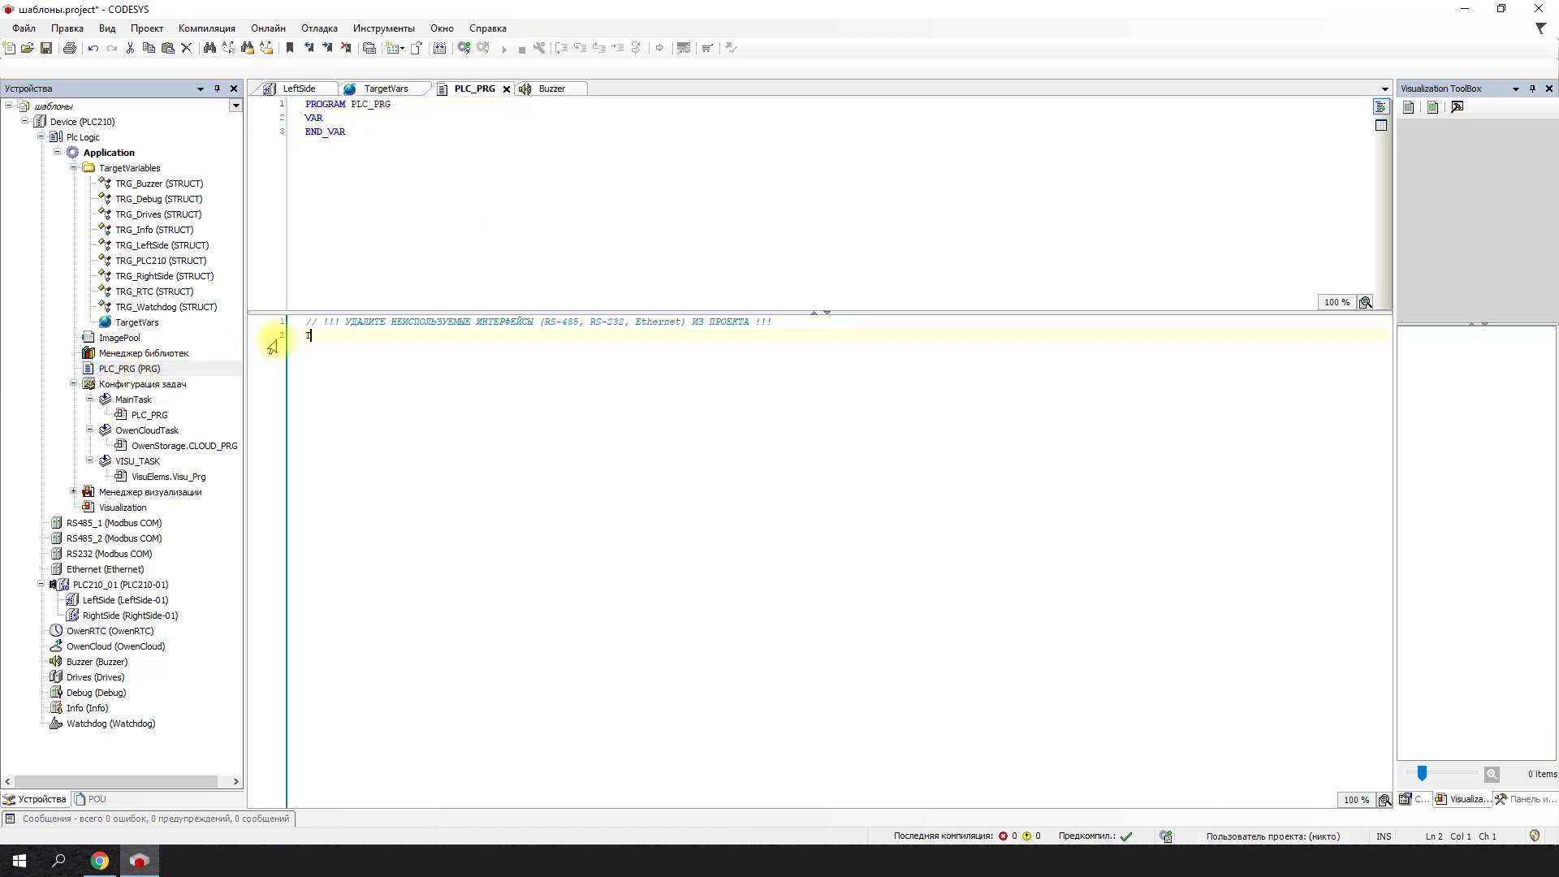
type("TargetVars")
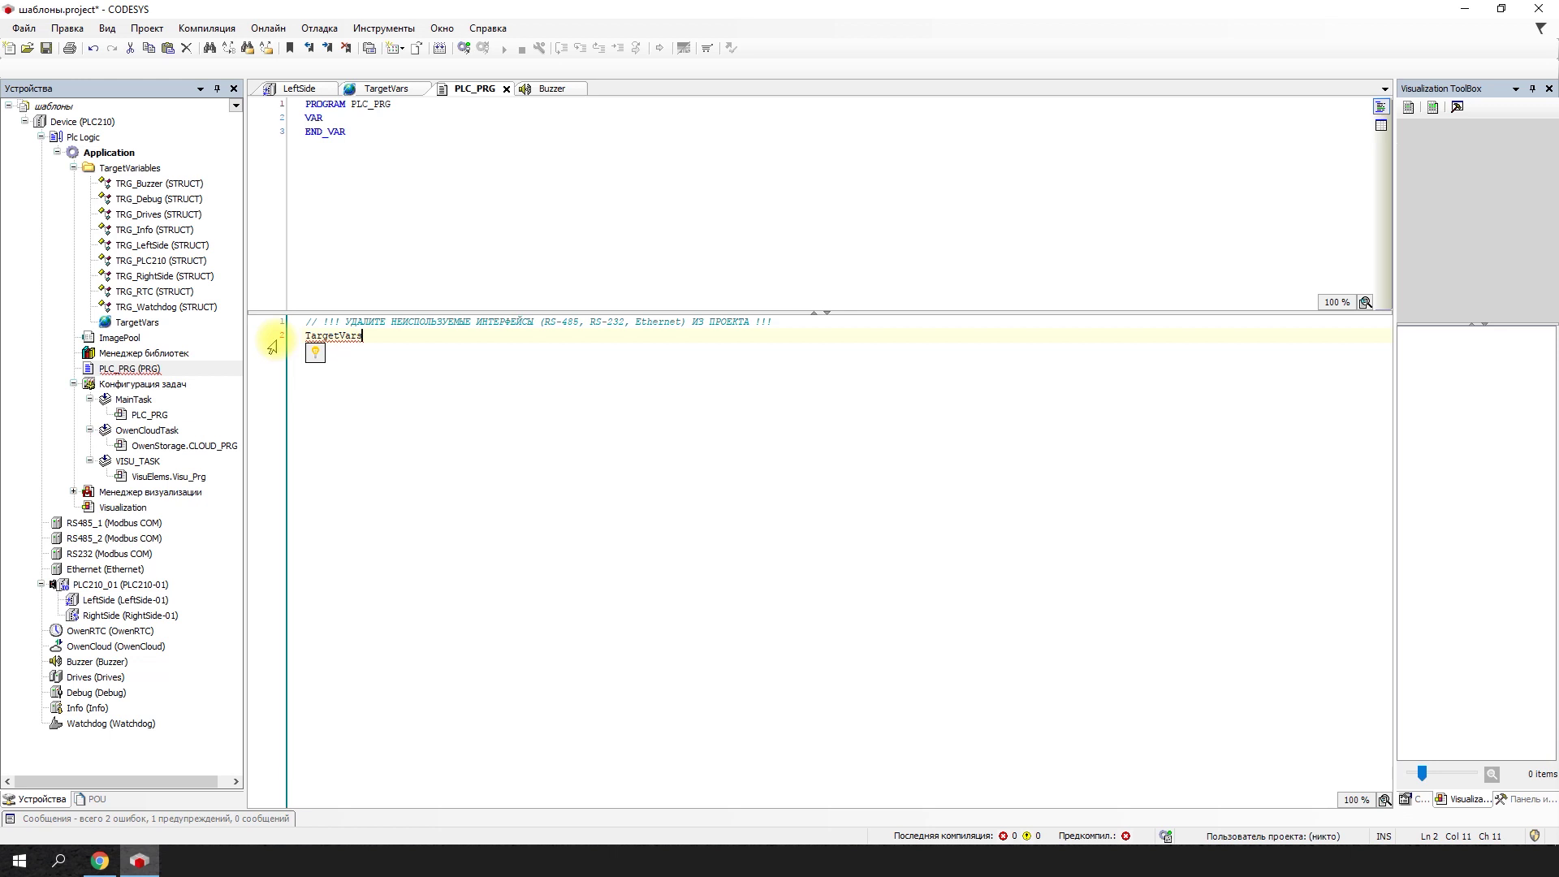
type(".stBuzz")
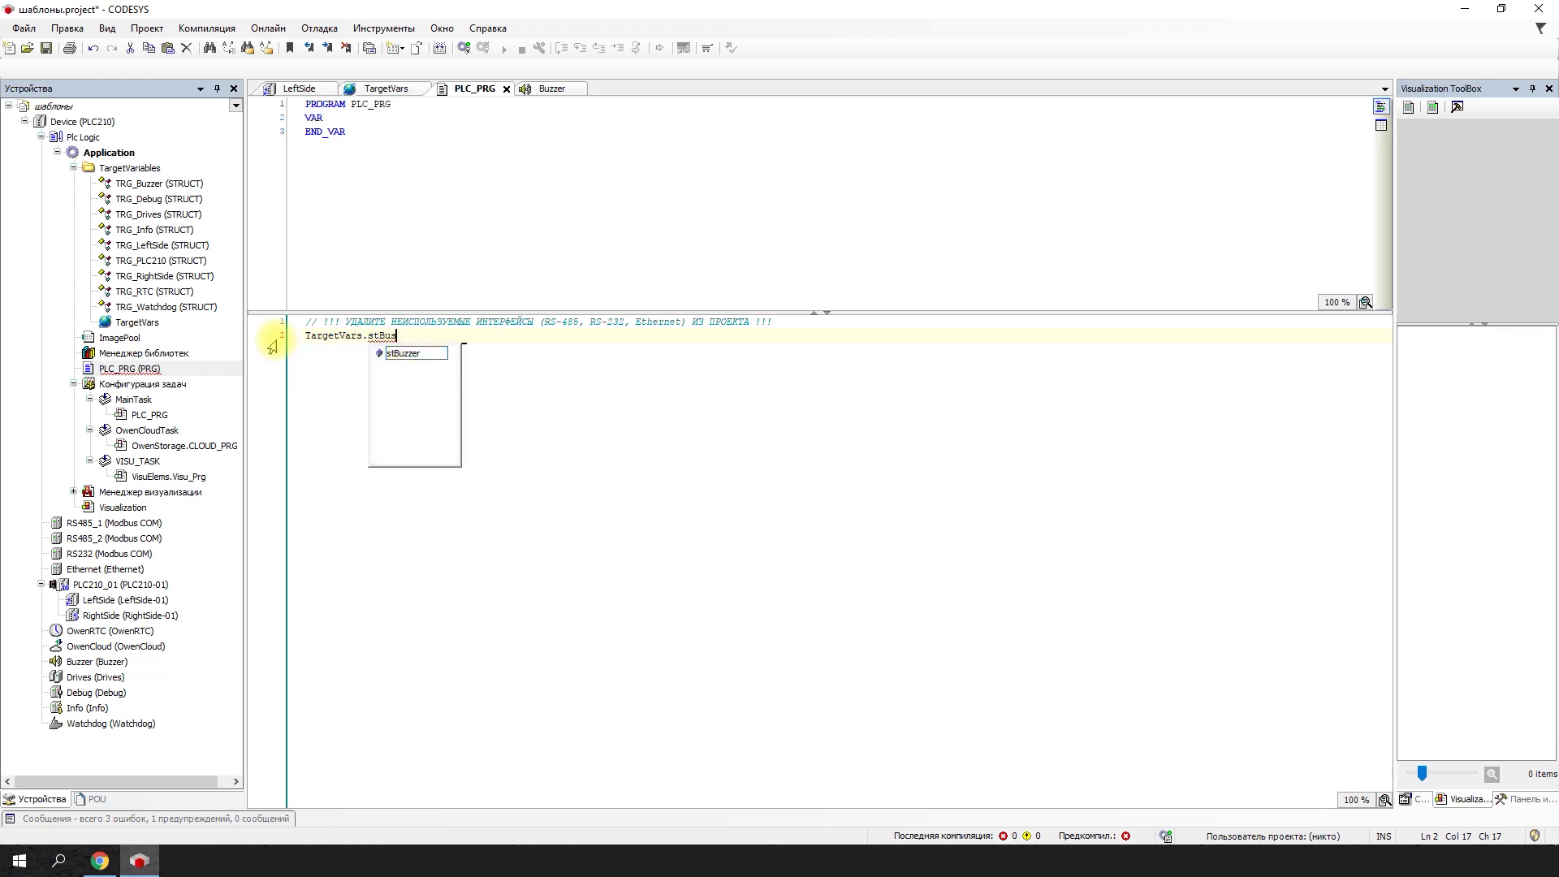
type("er")
key("Return")
type(".")
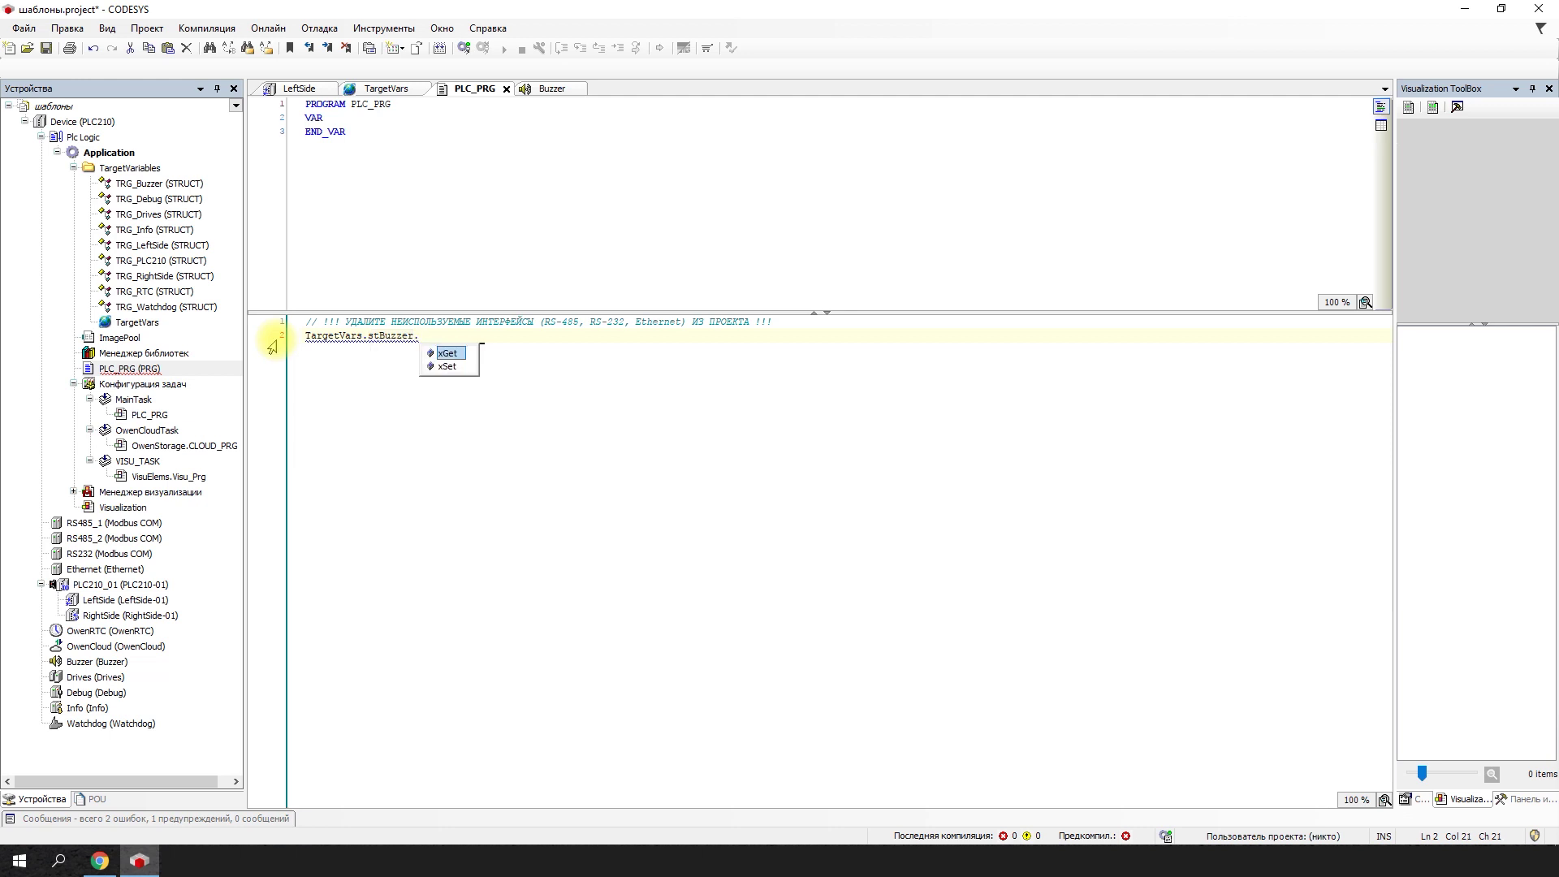
type("xset")
key("Return")
type(":=")
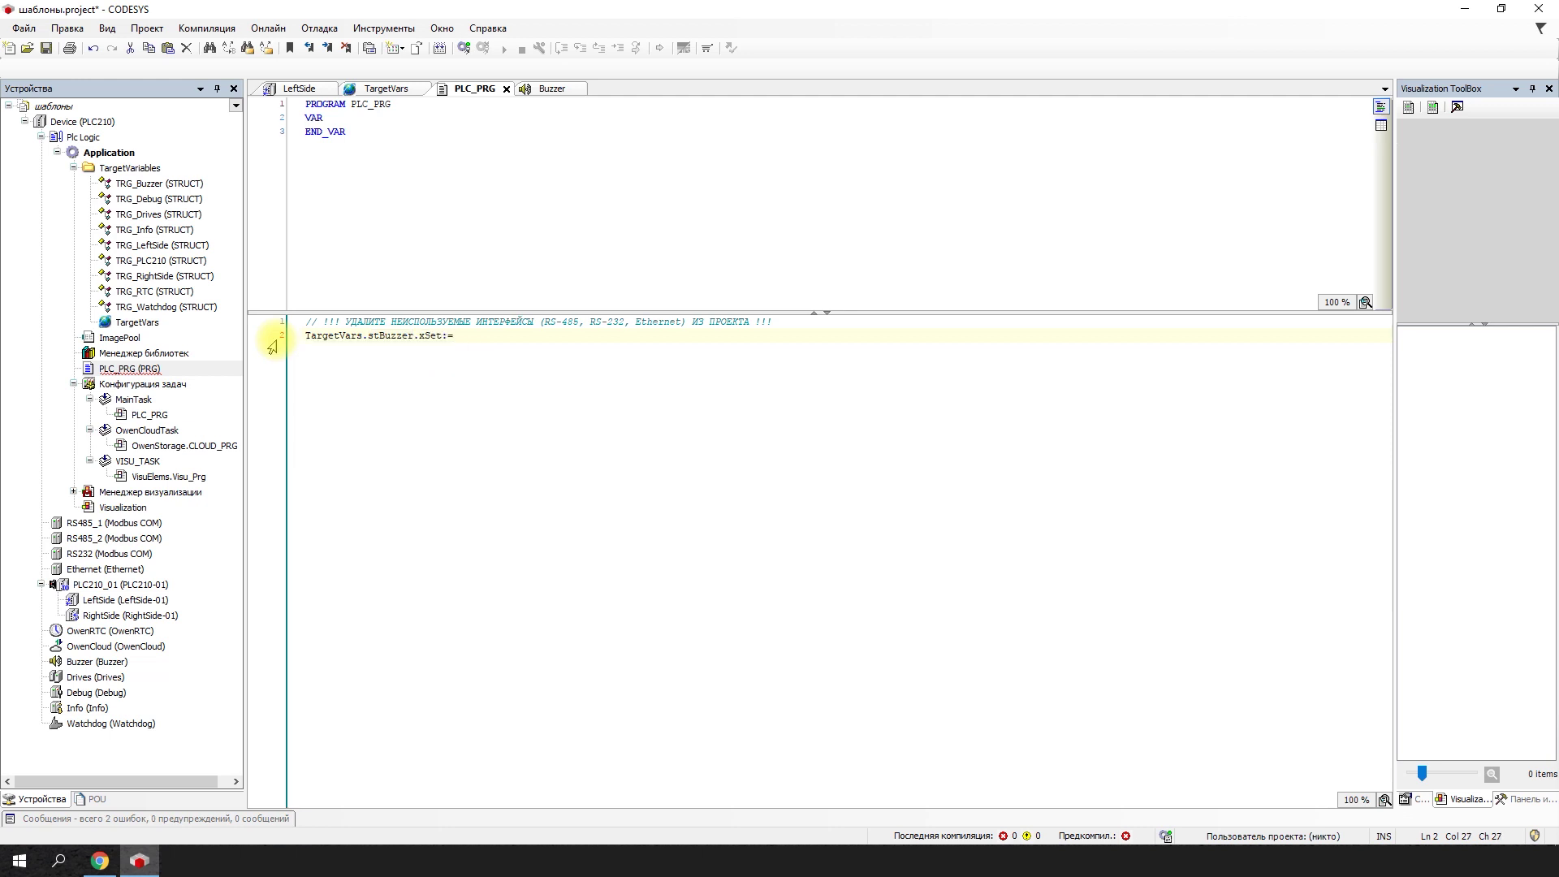
type("true;")
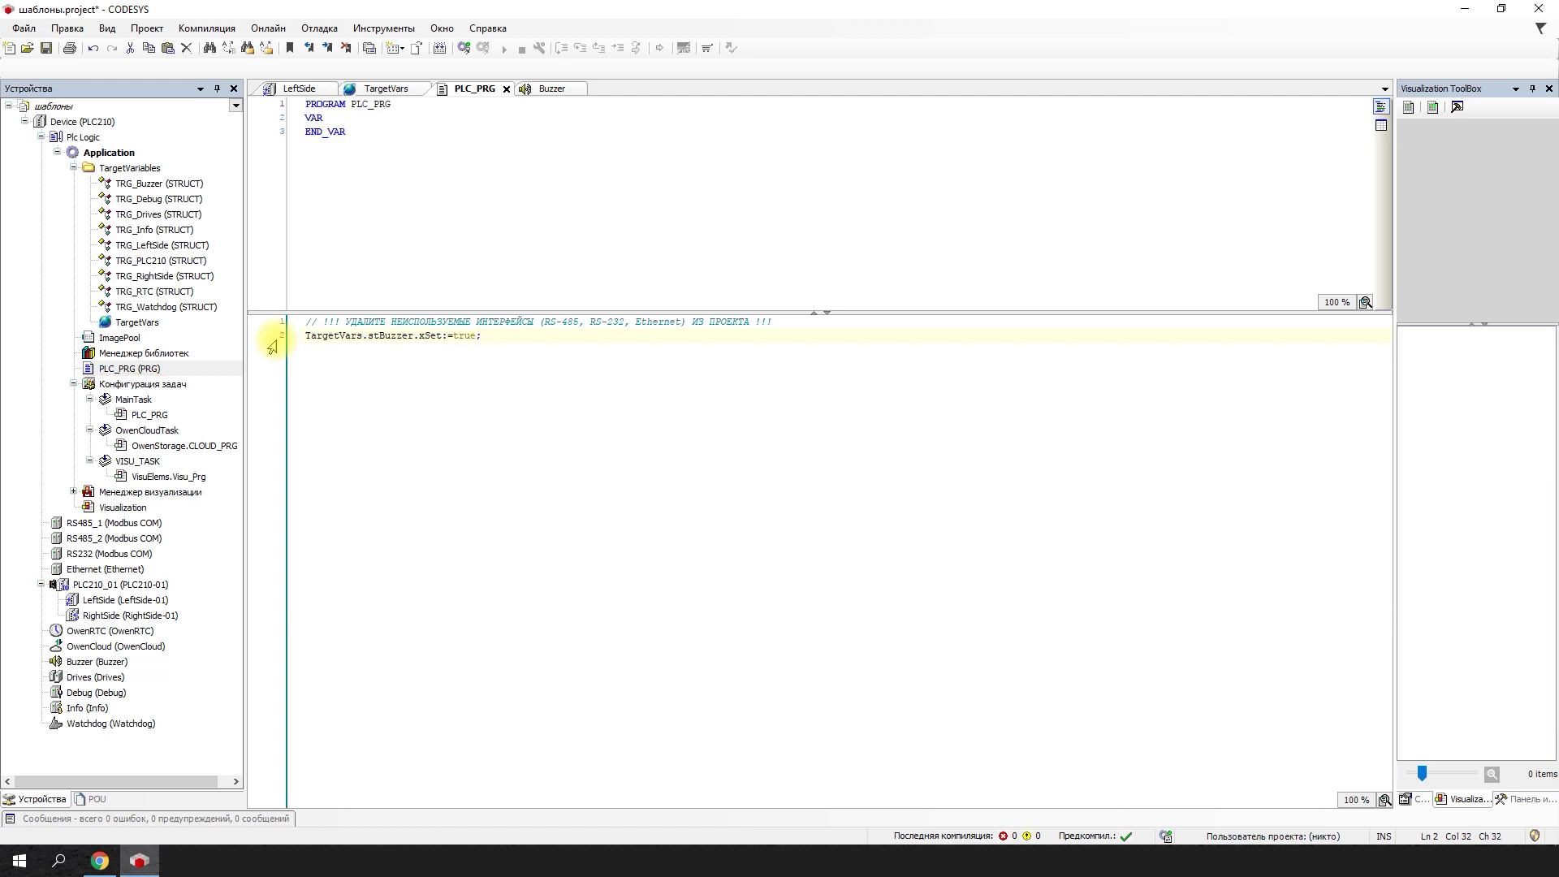